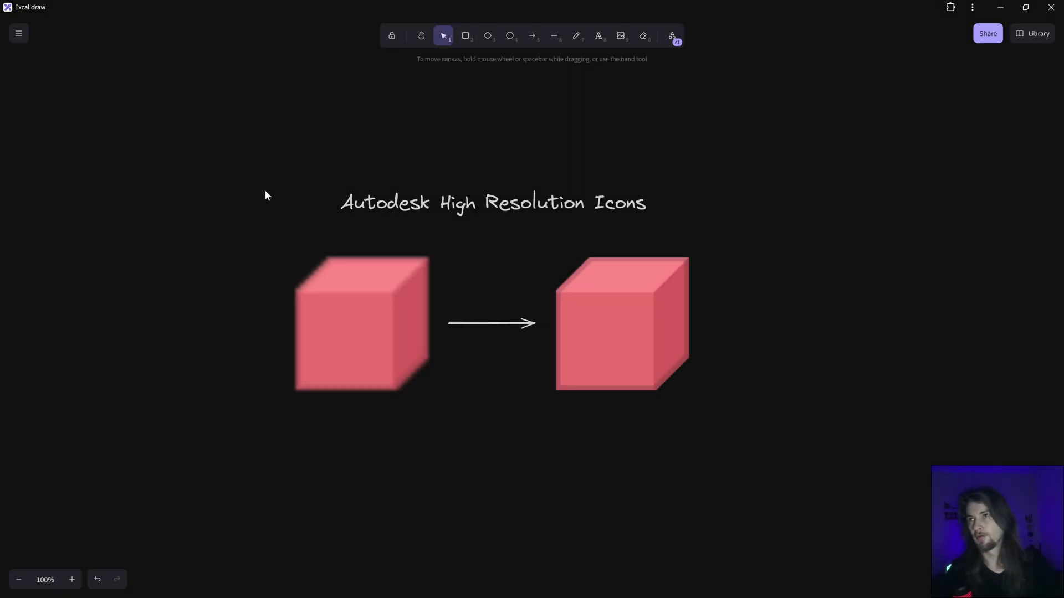
Point out the Autodesk High Resolution Icons heading and the blurry cube using the laser pointer.
middle_drag(392, 197, 397, 209)
key(k)
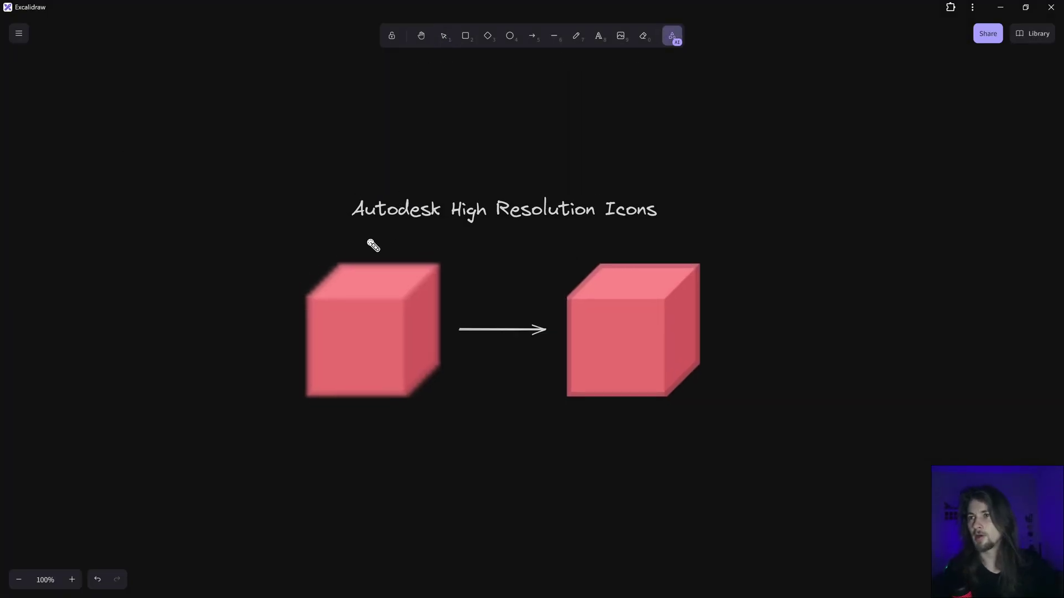
mouse_move(313, 236)
mouse_down()
mouse_move(543, 218)
mouse_move(824, 228)
mouse_up()
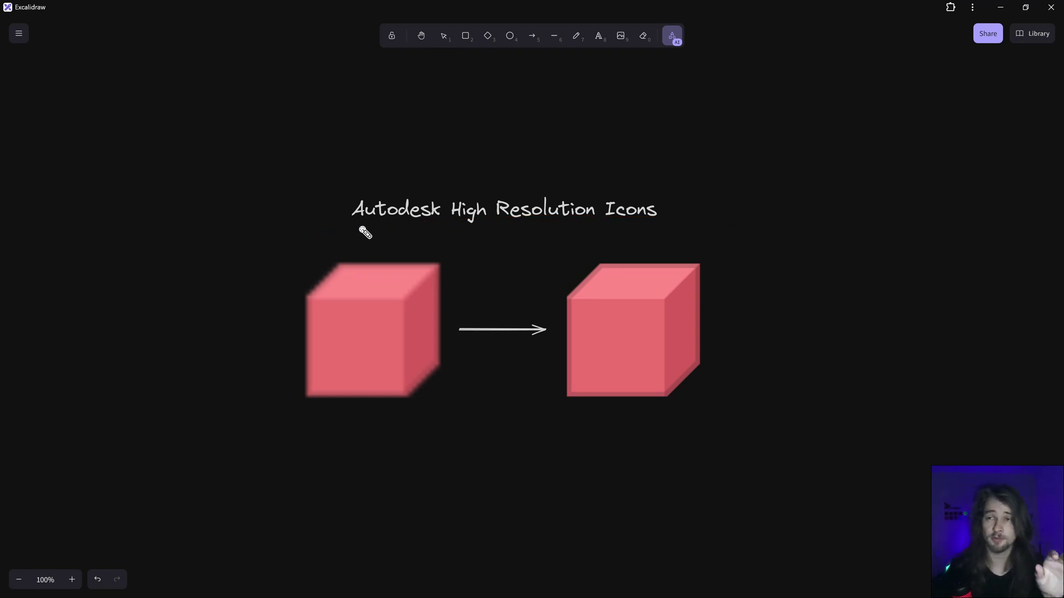
drag(363, 231, 278, 247)
mouse_move(266, 392)
mouse_down()
mouse_move(334, 422)
mouse_move(455, 314)
mouse_move(438, 223)
mouse_move(346, 214)
mouse_move(369, 222)
mouse_up()
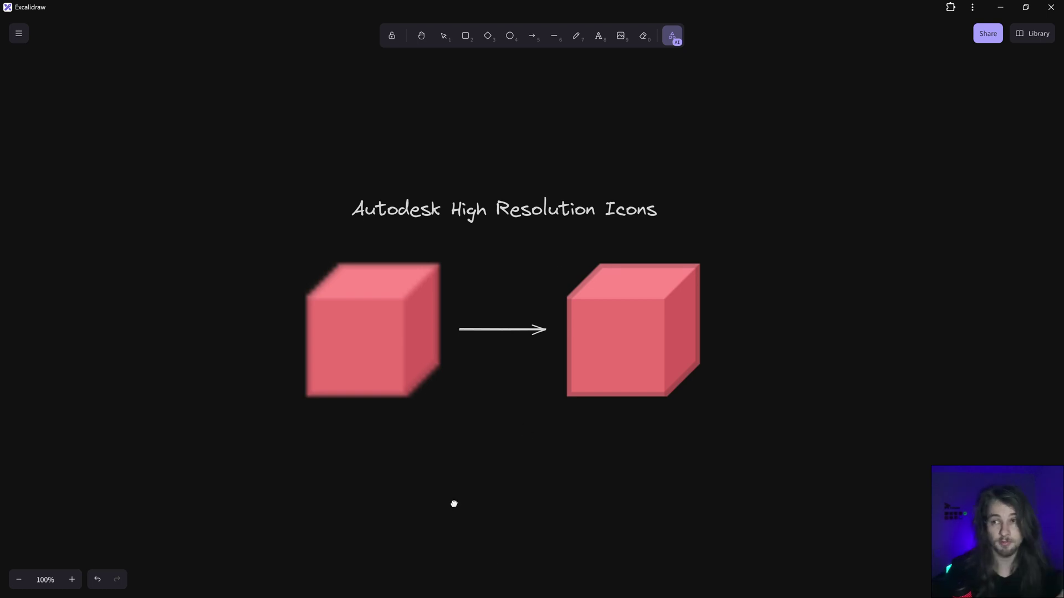
Point out the first Revit cube icons and handwrite "4K — 200 %" in red above the Autodesk Revit heading.
scroll(454, 501, down, 10)
scroll(495, 210, down, 1)
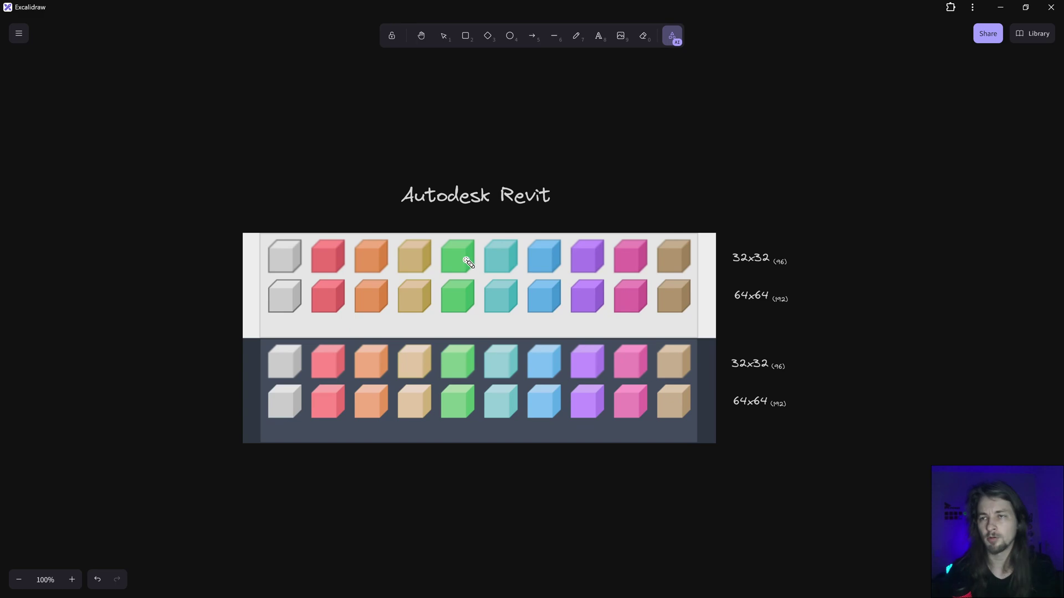
mouse_move(255, 224)
mouse_down()
mouse_move(254, 288)
mouse_move(690, 282)
mouse_move(712, 238)
mouse_move(276, 249)
mouse_move(280, 332)
mouse_move(307, 272)
mouse_move(341, 289)
mouse_up()
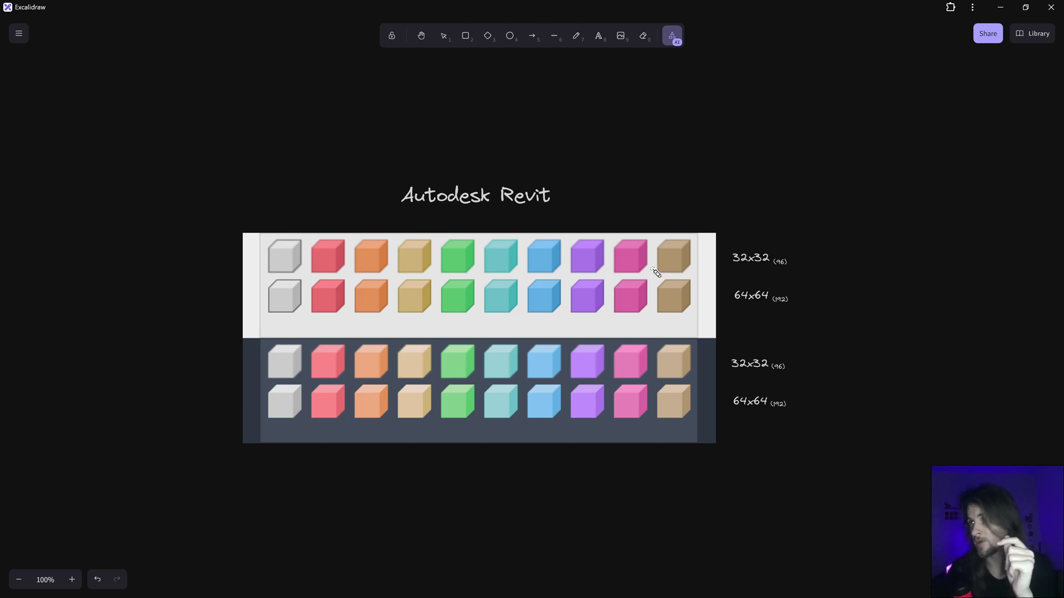
click(576, 35)
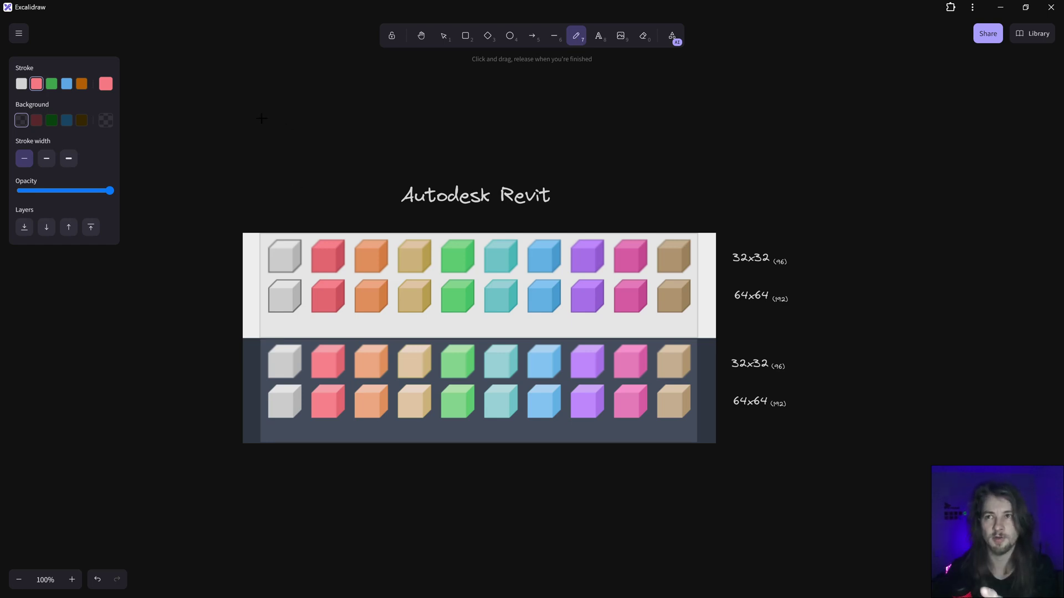
mouse_move(260, 116)
mouse_down()
mouse_move(271, 137)
mouse_move(299, 132)
mouse_move(293, 141)
mouse_move(364, 132)
mouse_move(406, 144)
mouse_move(446, 130)
mouse_up()
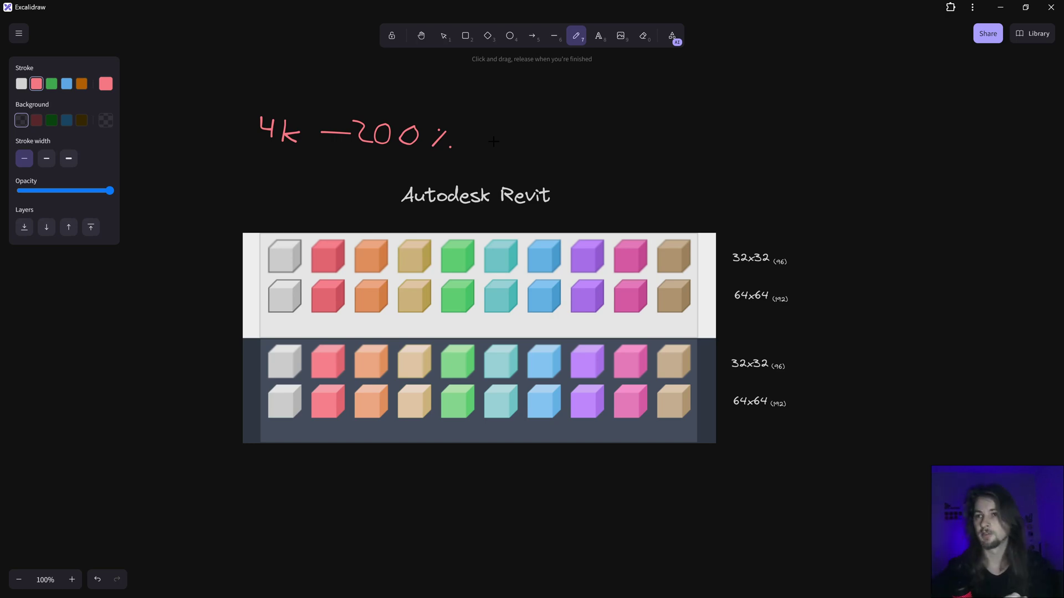
Mark the first light-theme cube icons with freehand red outlines, undoing each outline.
mouse_move(263, 235)
mouse_down()
mouse_move(265, 269)
mouse_move(308, 273)
mouse_move(271, 213)
mouse_up()
key(ctrl+z)
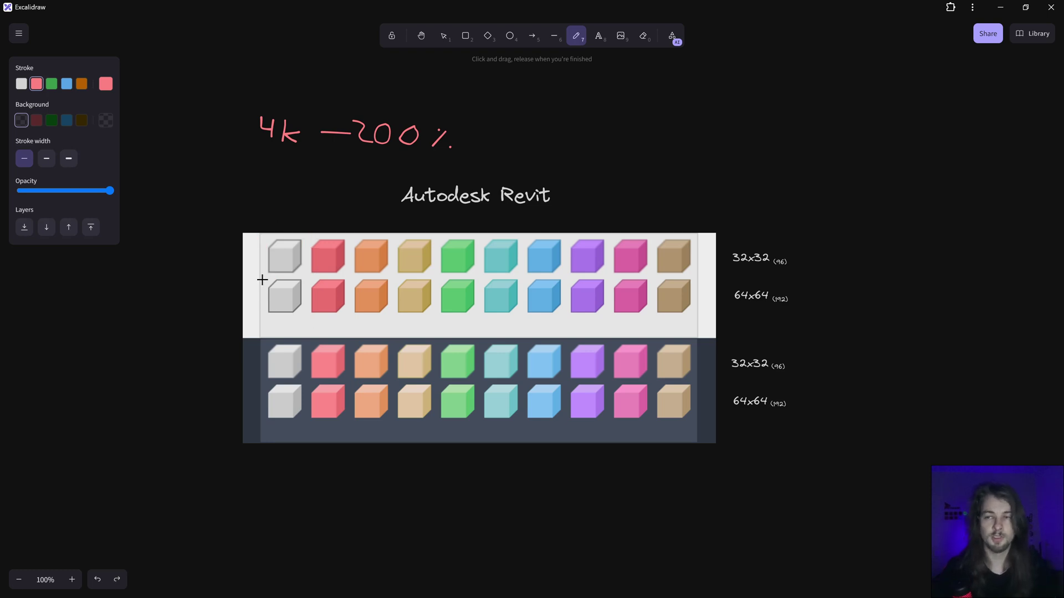
mouse_move(262, 280)
mouse_down()
mouse_move(296, 324)
mouse_move(307, 278)
mouse_move(270, 273)
mouse_up()
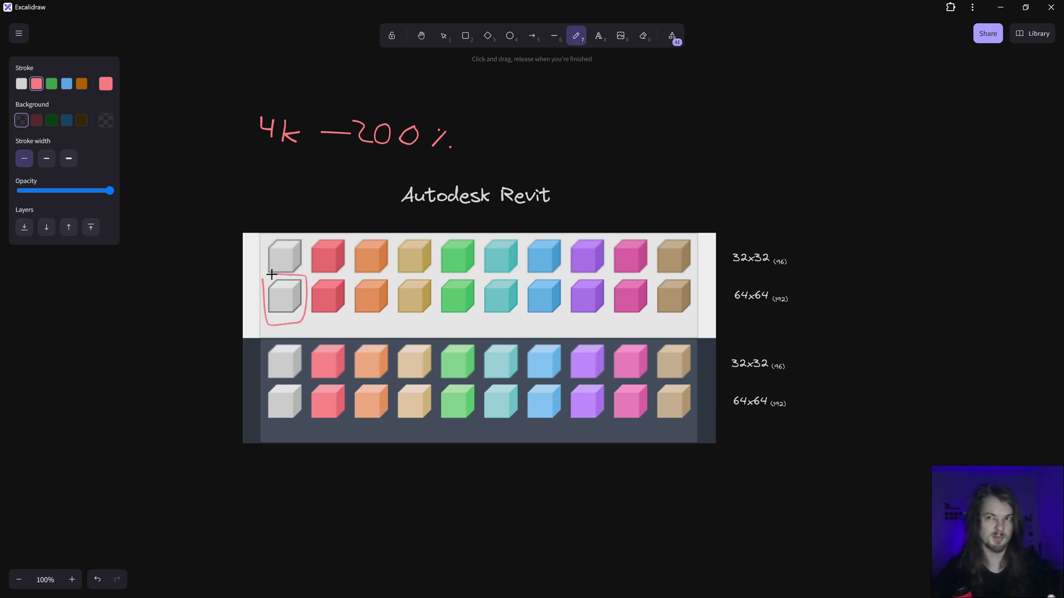
key(ctrl+z)
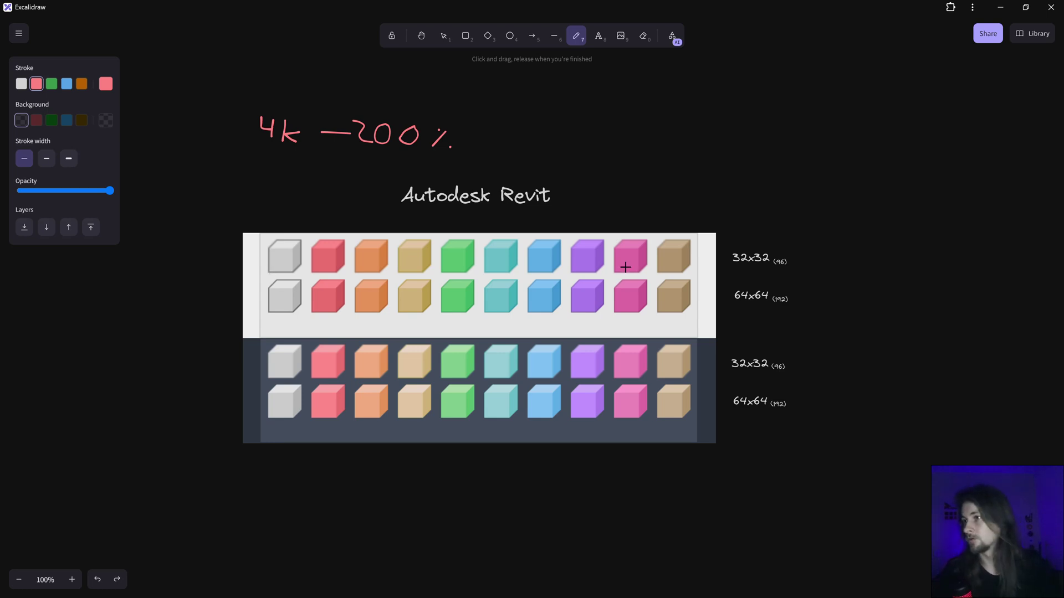
mouse_move(258, 223)
mouse_down()
mouse_move(610, 294)
mouse_move(695, 244)
mouse_move(332, 232)
mouse_up()
key(ctrl+z)
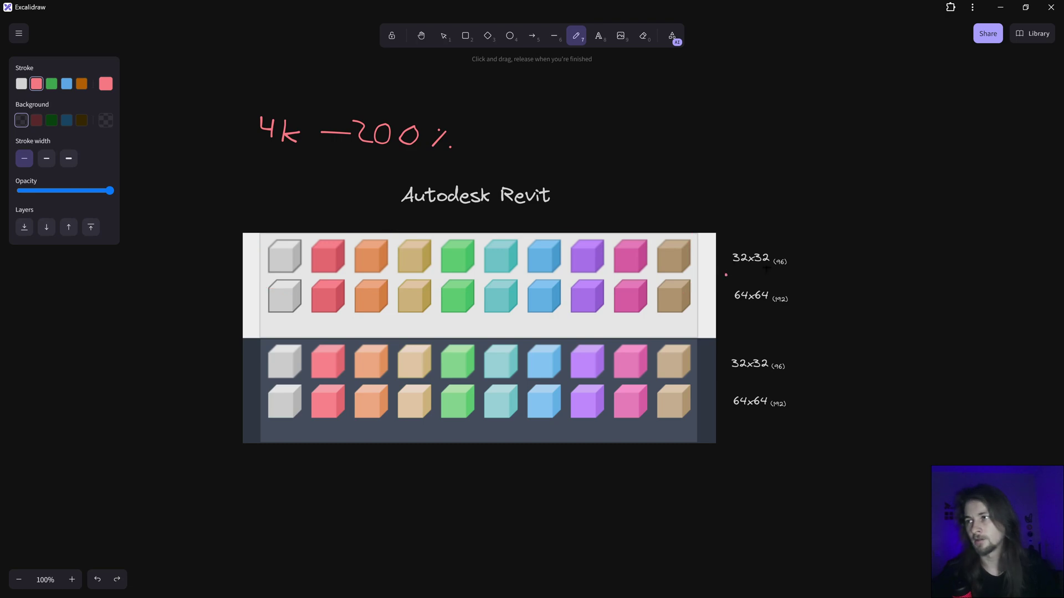
Underline the light-theme 32x32 and 64x64 labels and the handwritten 200 % in red, undoing each mark.
drag(767, 268, 799, 269)
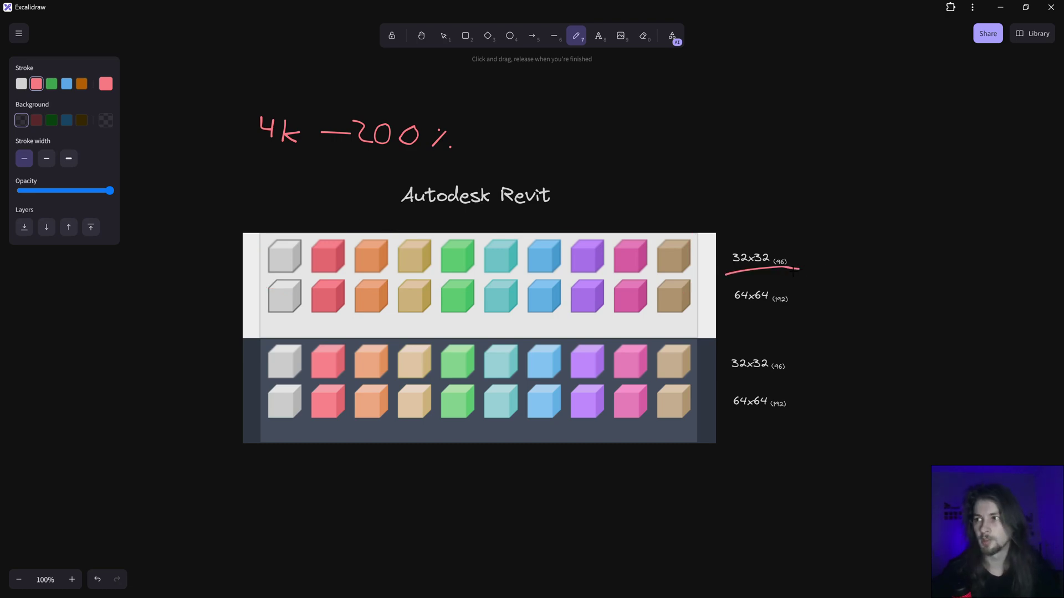
drag(778, 272, 803, 265)
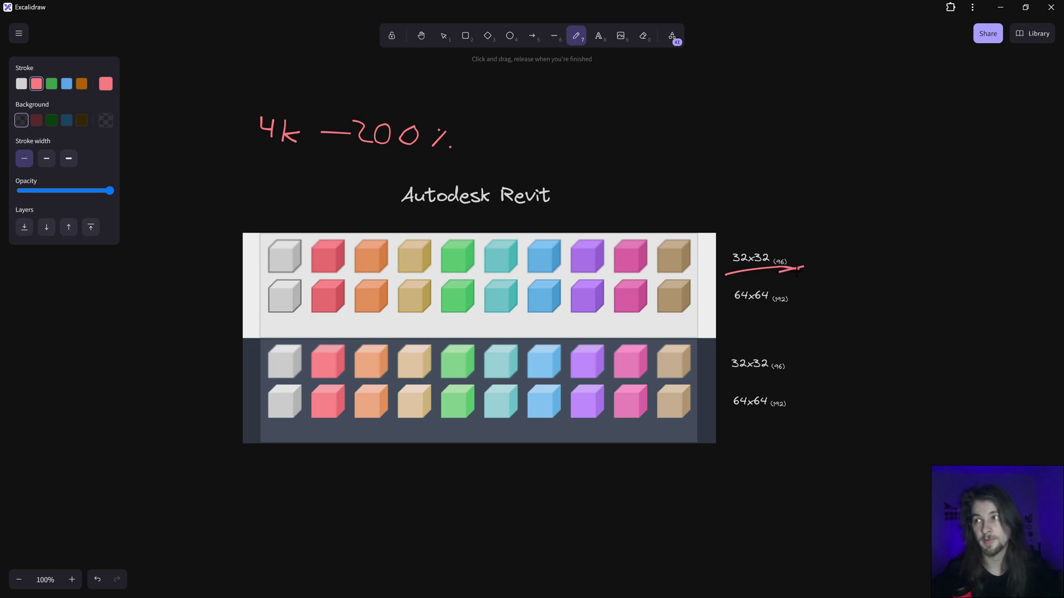
key(ctrl+z)
key(ctrl+z)
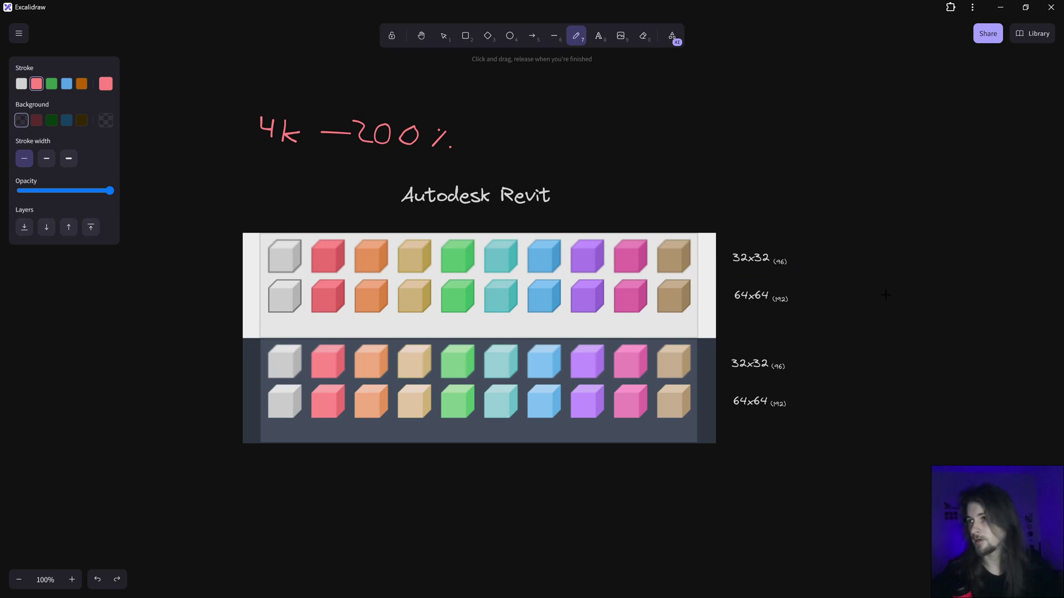
drag(730, 309, 793, 308)
key(ctrl+z)
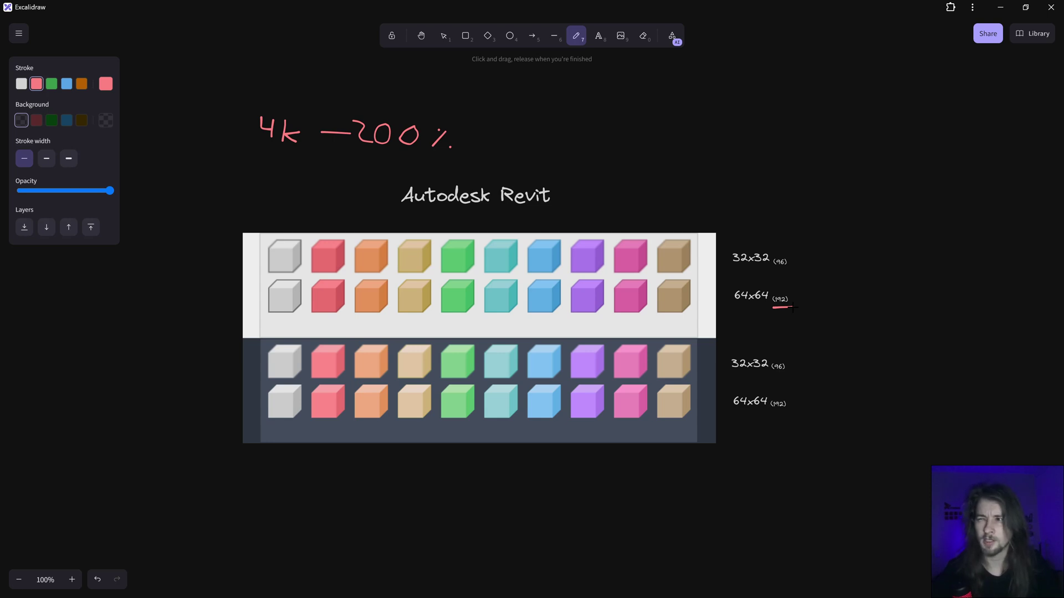
key(ctrl+z)
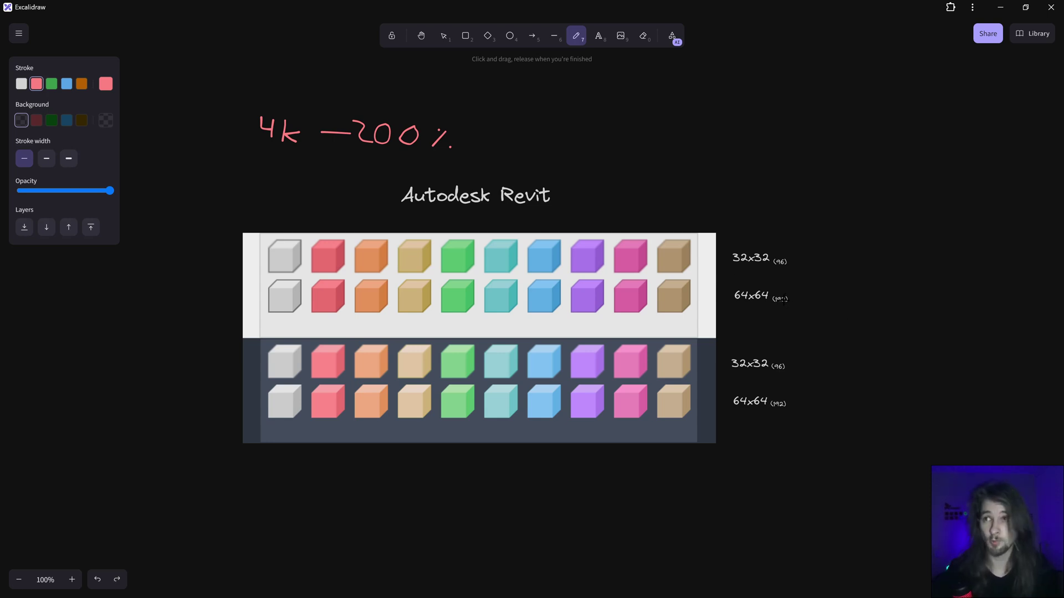
drag(349, 162, 547, 168)
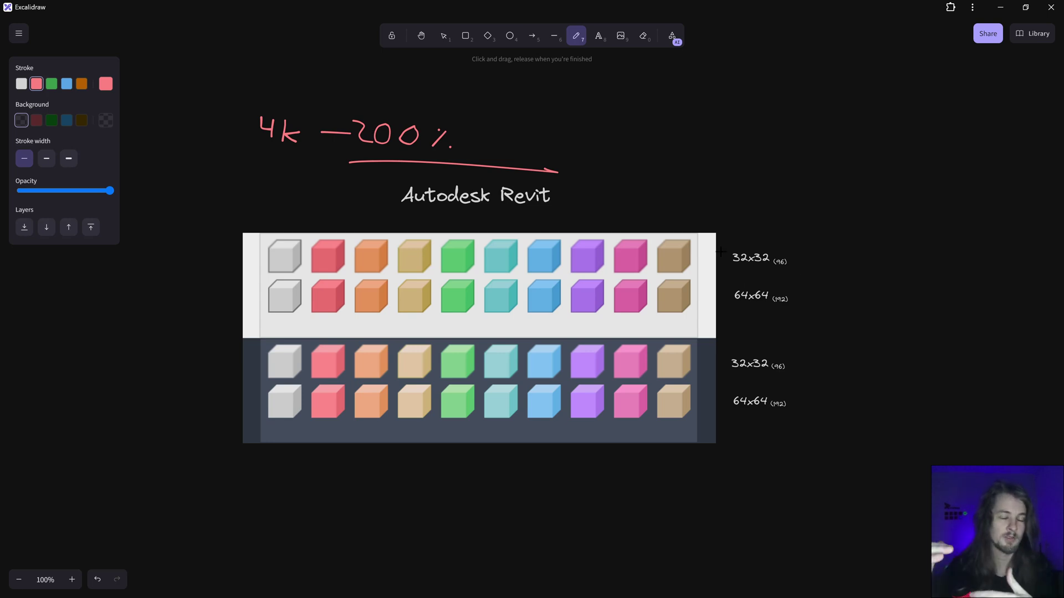
key(ctrl+z)
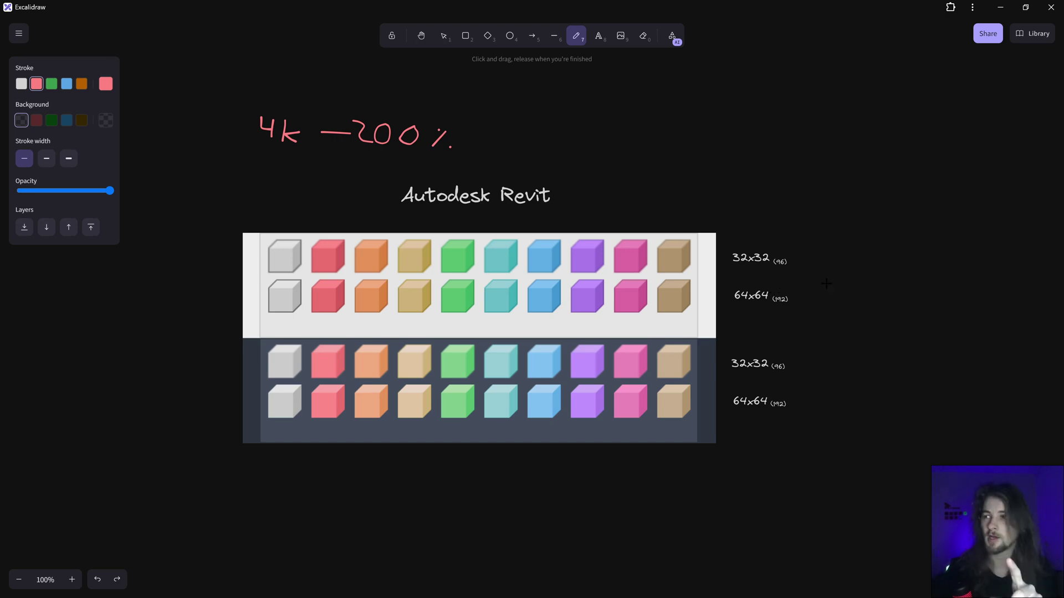
Underline the light-theme 64x64 (96) label beside the cropped icons with a red arrow stroke and undo it.
shift+scroll(826, 284, right, 15)
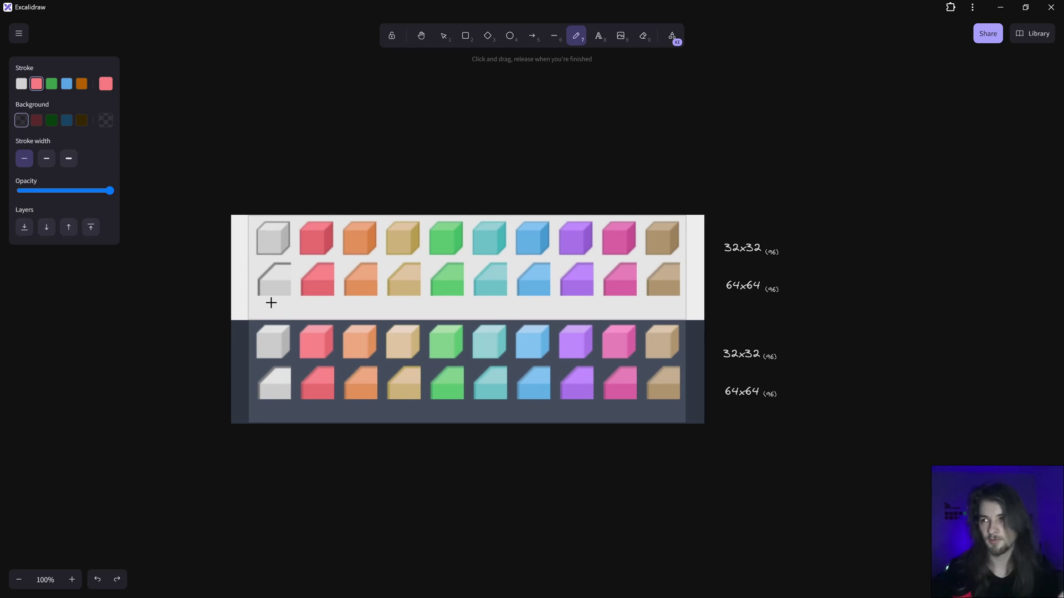
drag(725, 295, 776, 299)
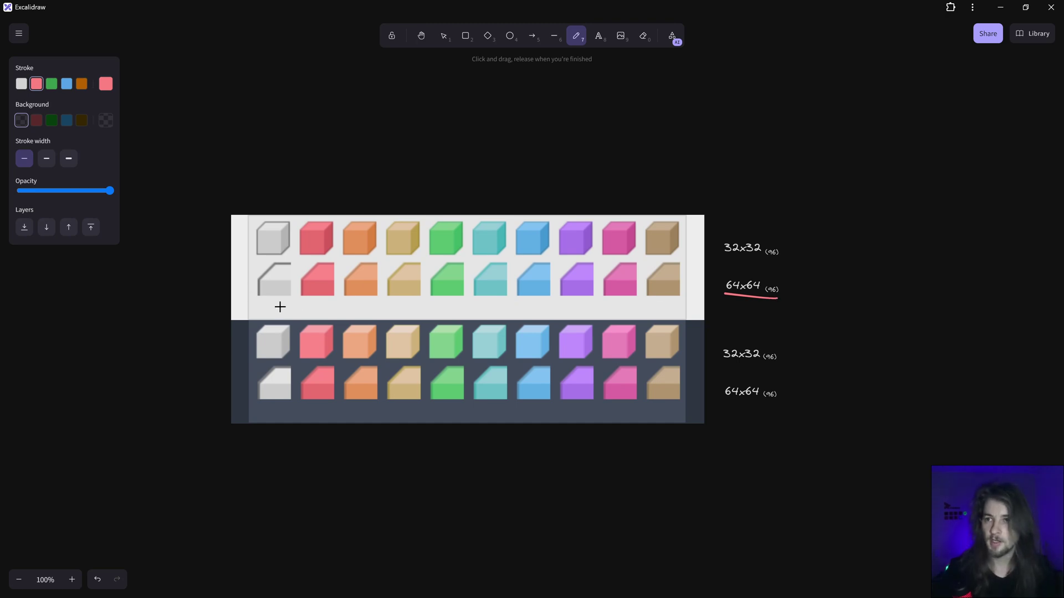
drag(770, 301, 789, 295)
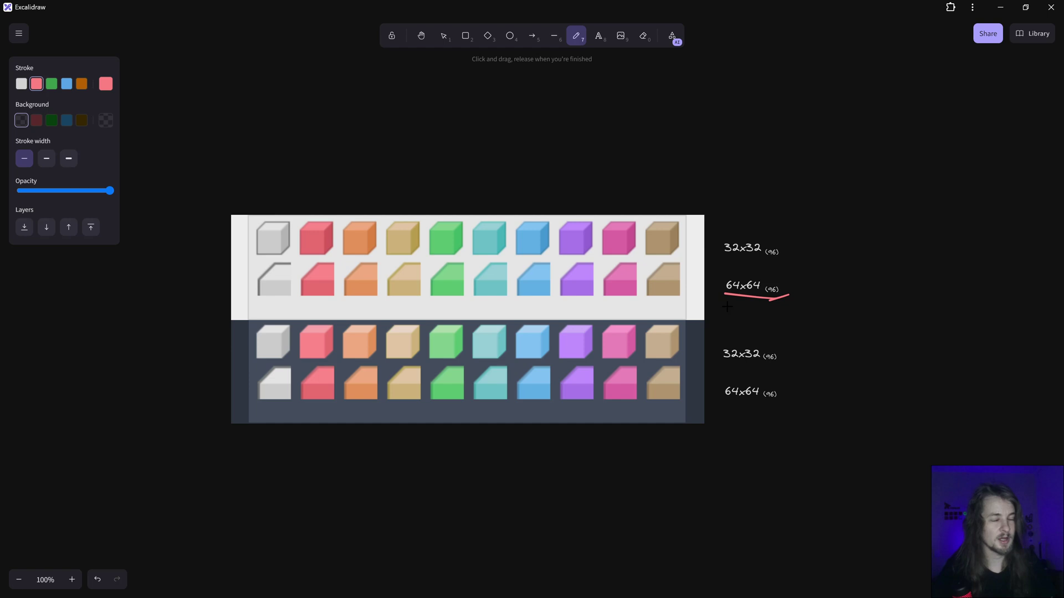
key(ctrl+z)
key(ctrl+z)
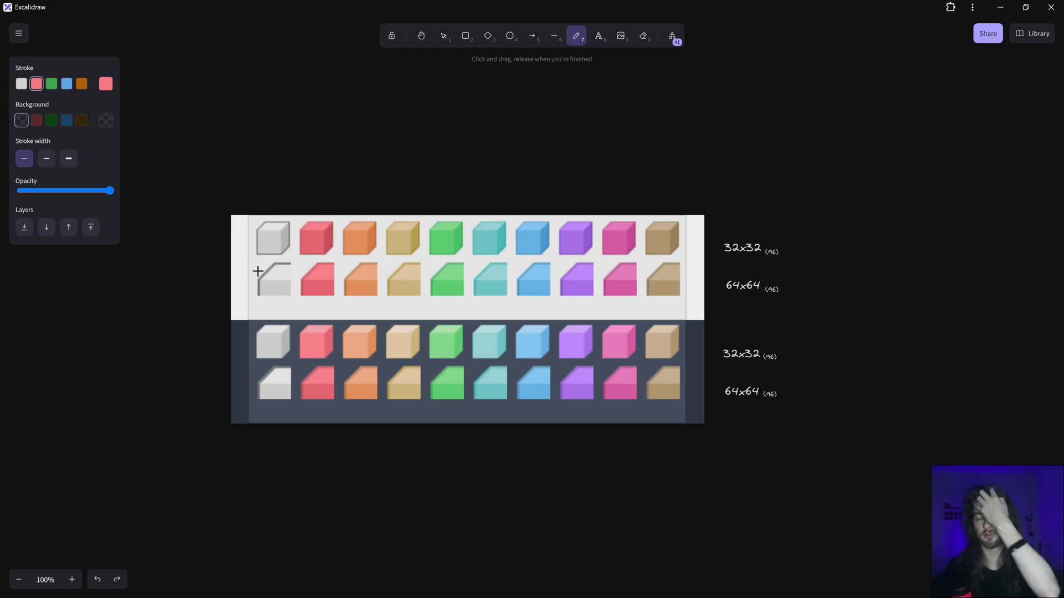
Handwrite "100x" above the 32x32 AutoCAD ribbon image and "200%" above the 64x64 one in red.
middle_drag(514, 274, 515, 271)
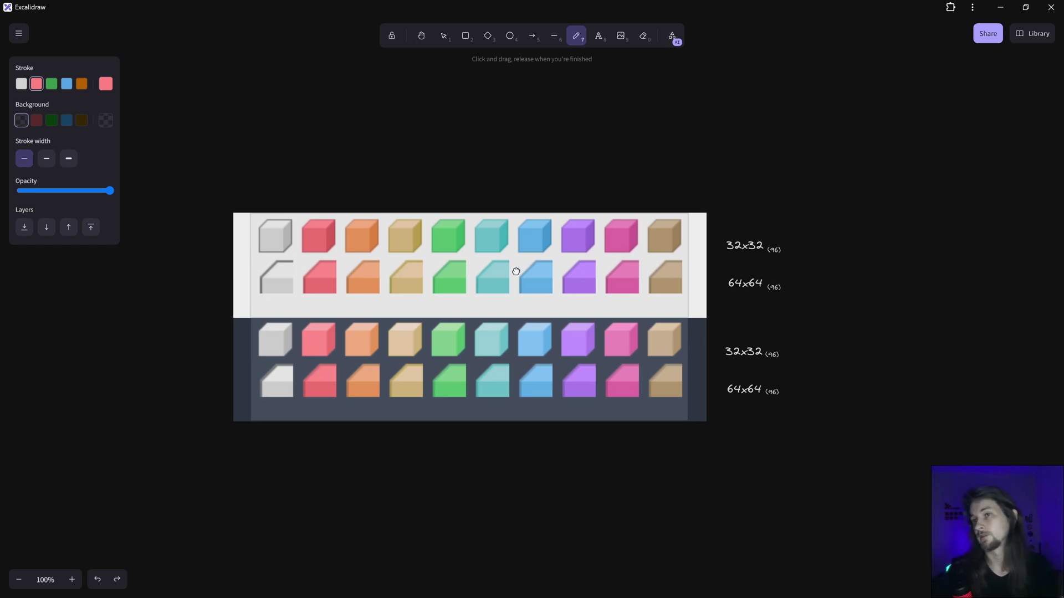
scroll(516, 271, left, 10)
middle_drag(454, 335, 612, 394)
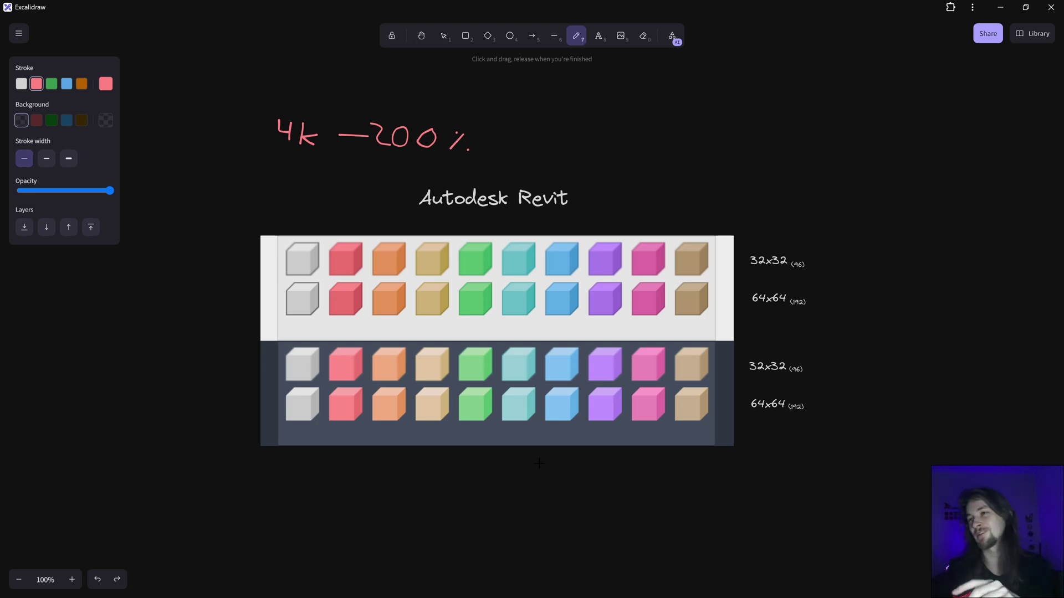
scroll(540, 464, down, 10)
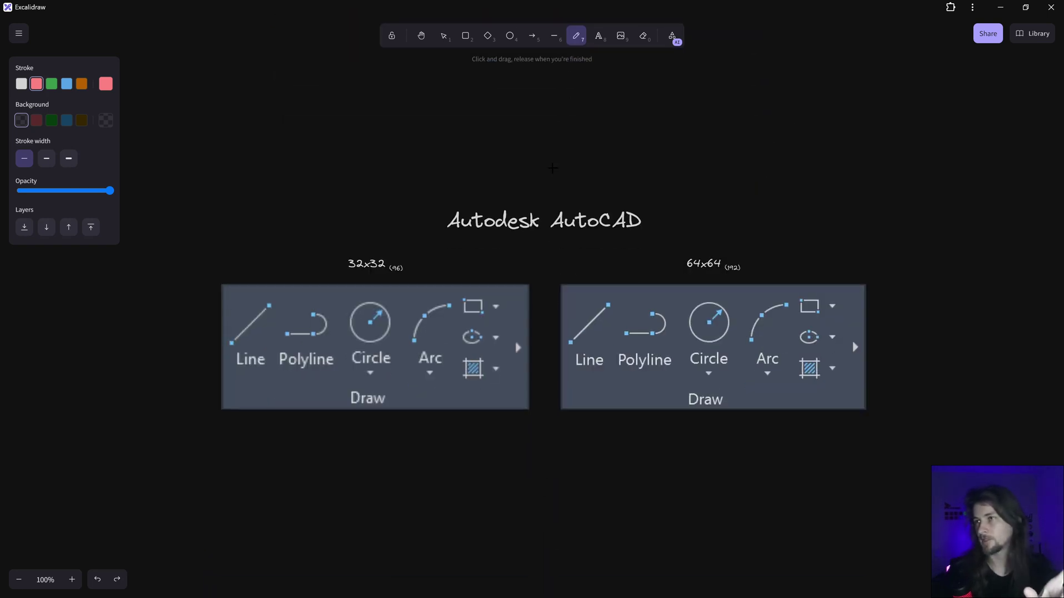
mouse_move(317, 193)
mouse_down()
mouse_move(314, 209)
mouse_move(329, 200)
mouse_move(342, 209)
mouse_move(339, 199)
mouse_move(358, 213)
mouse_move(350, 215)
mouse_up()
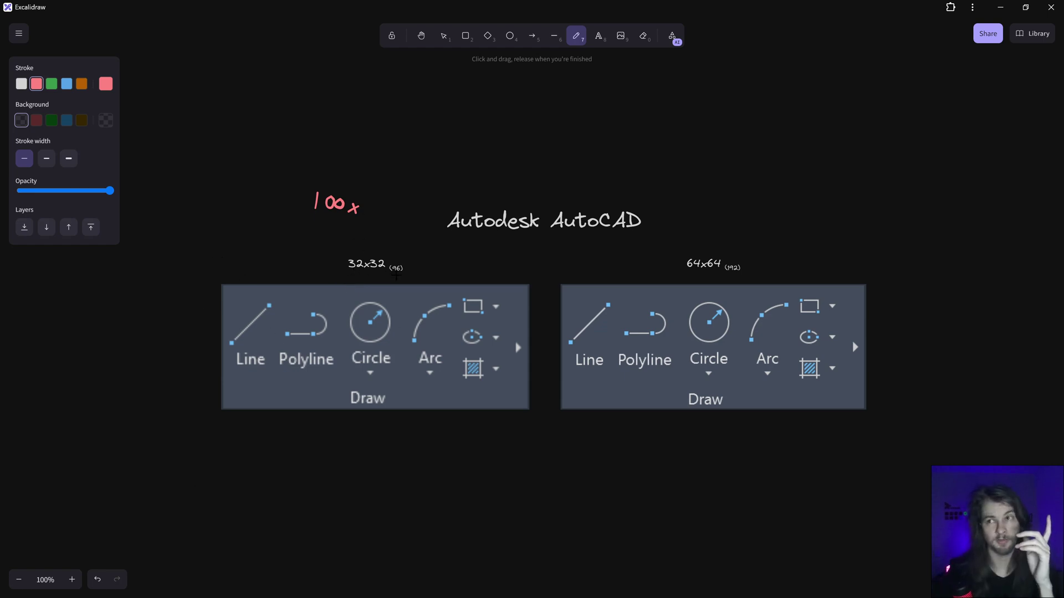
mouse_move(702, 203)
mouse_down()
mouse_move(712, 215)
mouse_move(725, 207)
mouse_up()
drag(737, 206, 746, 220)
click(747, 212)
click(754, 222)
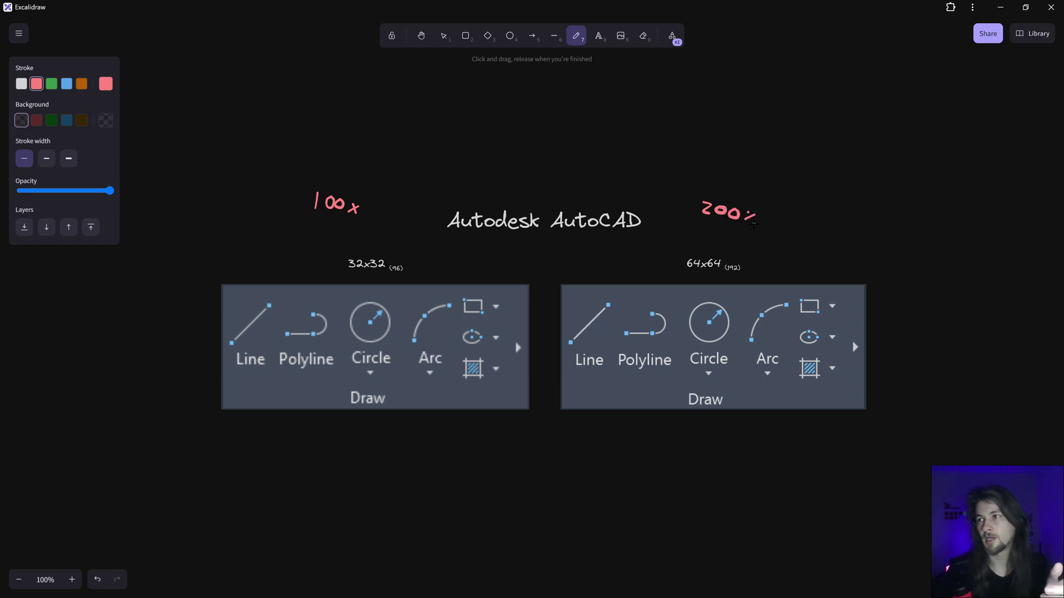
Underline the AutoCAD 64x64 label and outline its Line icon in red, undoing both marks.
drag(681, 280, 763, 271)
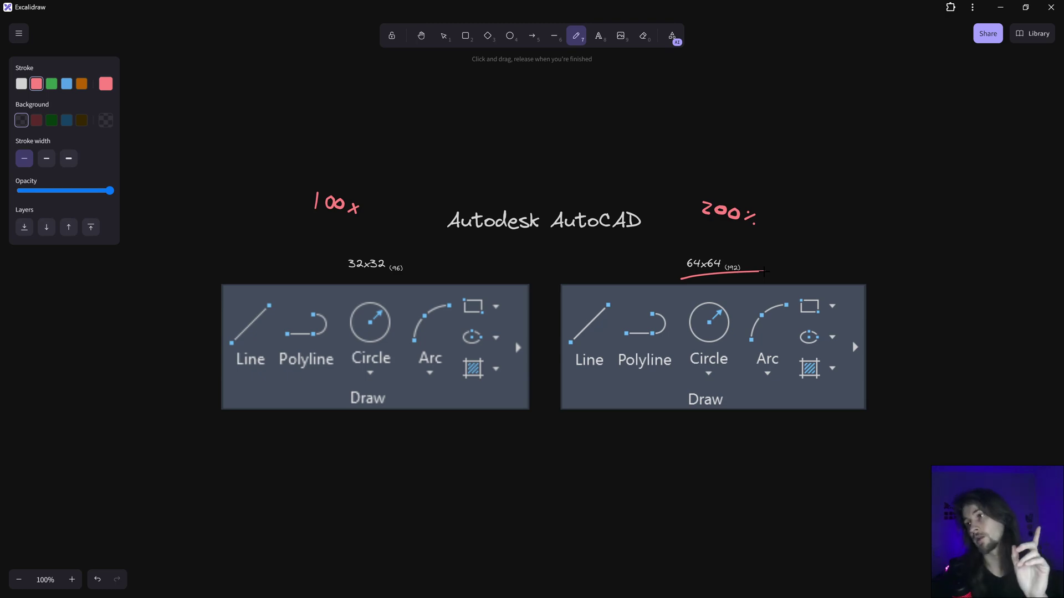
key(ctrl+z)
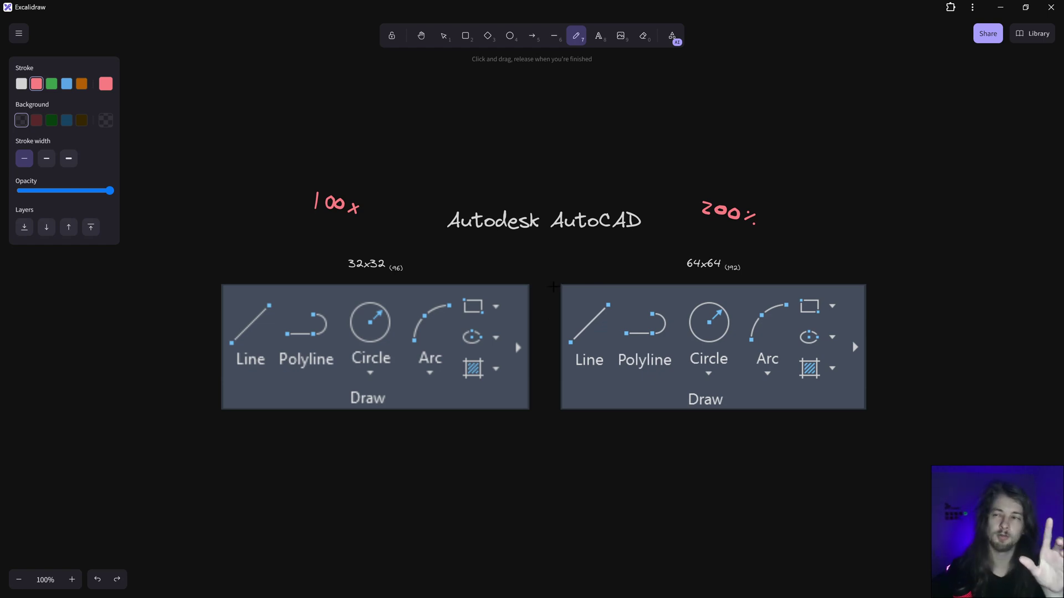
mouse_move(553, 286)
mouse_down()
mouse_move(547, 355)
mouse_move(618, 351)
mouse_move(629, 291)
mouse_move(575, 290)
mouse_up()
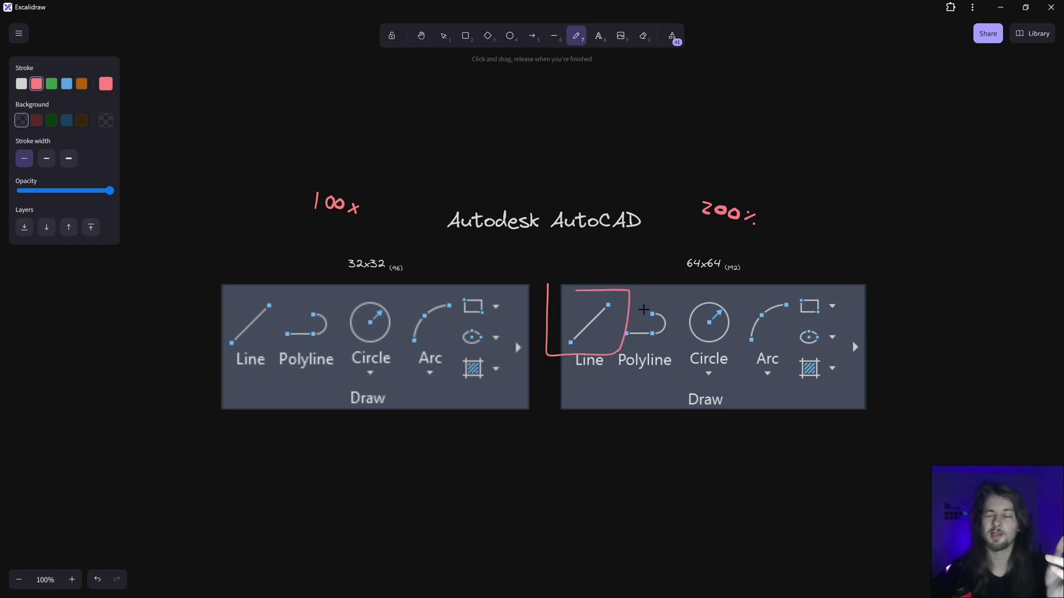
key(ctrl+z)
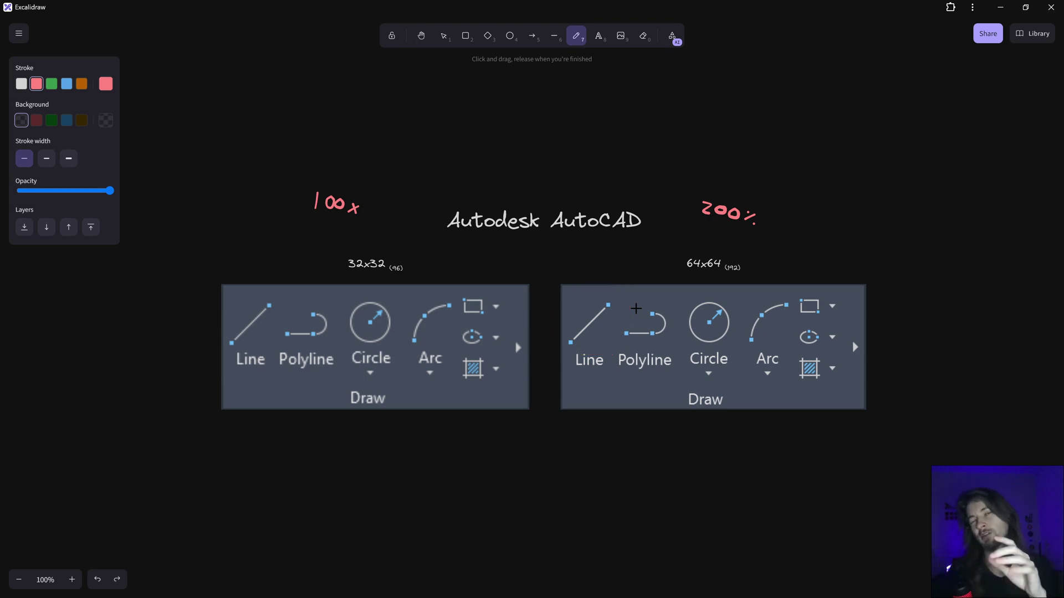
Underline the RCDATA_32_LINE heading in red, undo that stroke, and underline its (.tiff) suffix instead.
scroll(620, 397, down, 7)
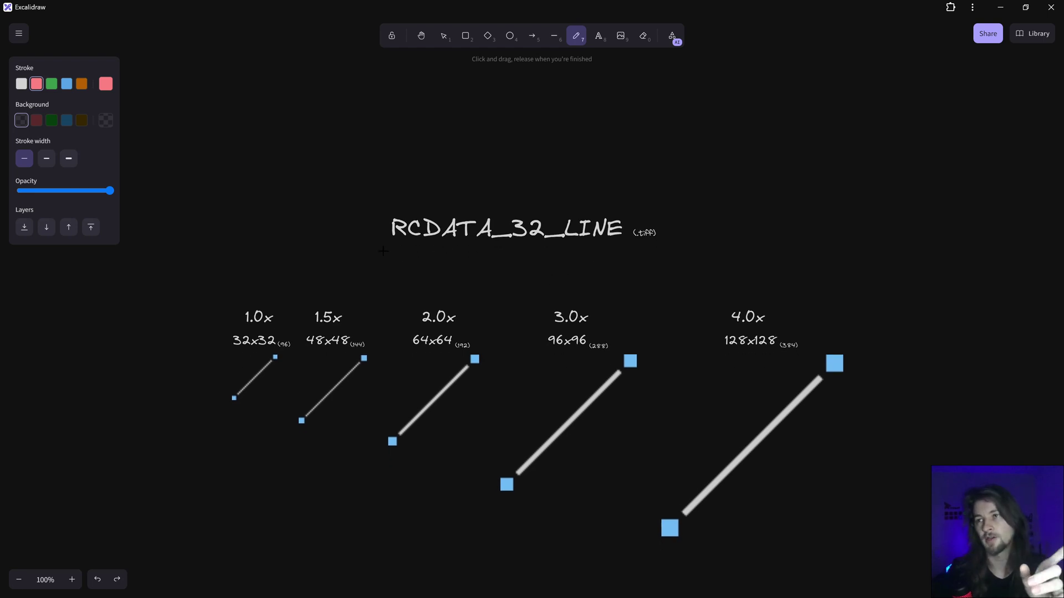
drag(382, 251, 615, 241)
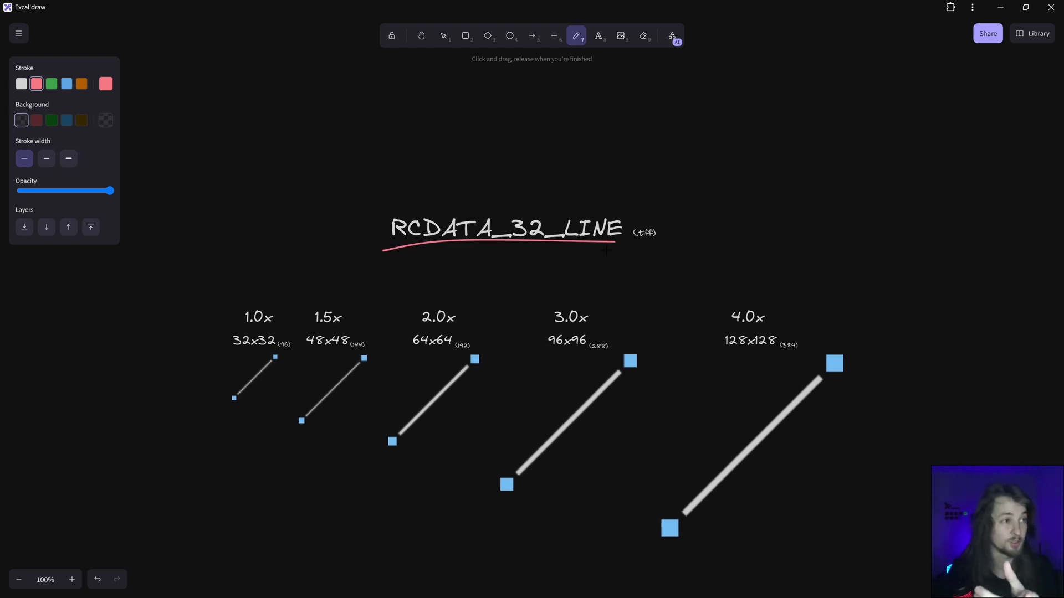
key(ctrl+z)
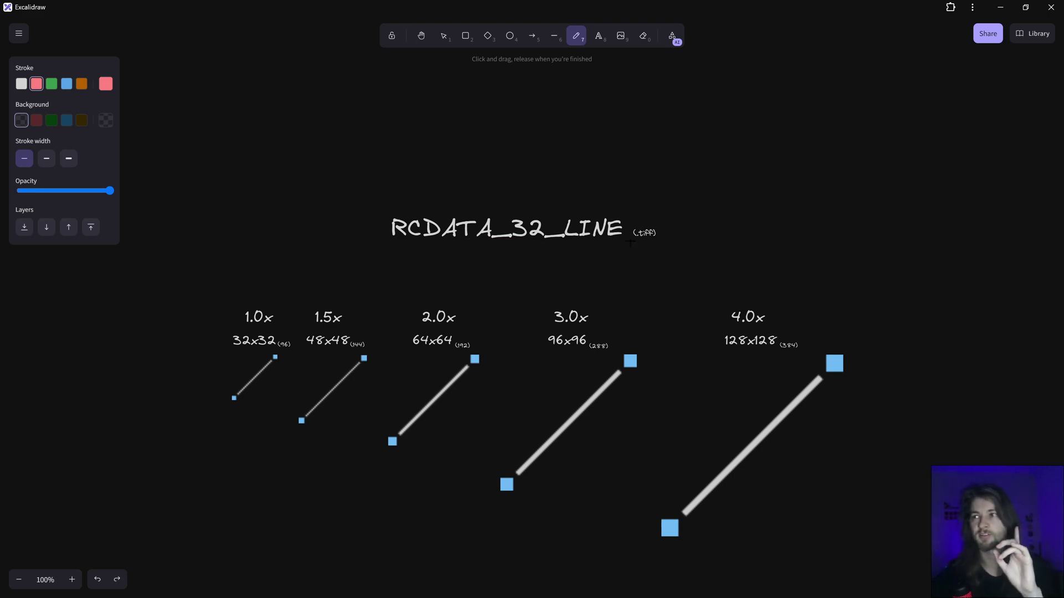
drag(629, 242, 665, 238)
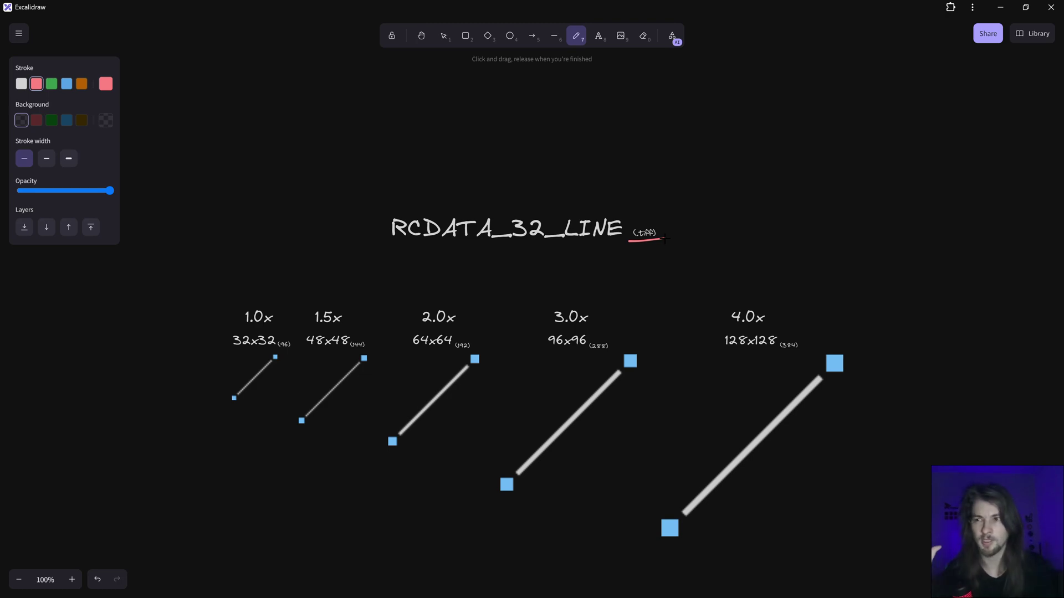
Undo the red underline beneath (.tiff) and bring the Cube-Red-16 light and dark TIFF icon sets into view.
key(ctrl+z)
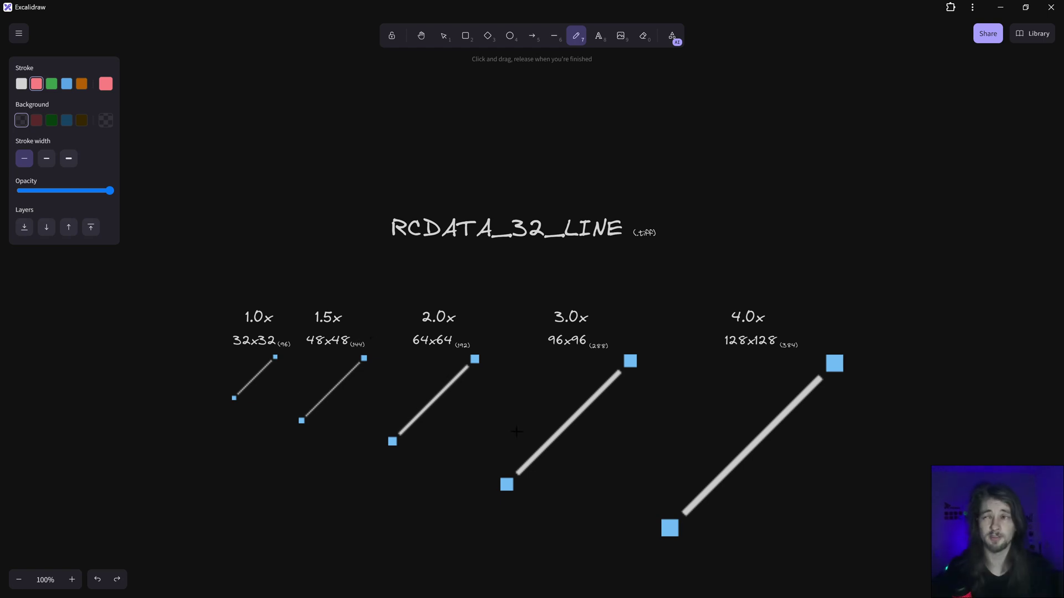
scroll(518, 256, down, 6)
scroll(545, 368, down, 5)
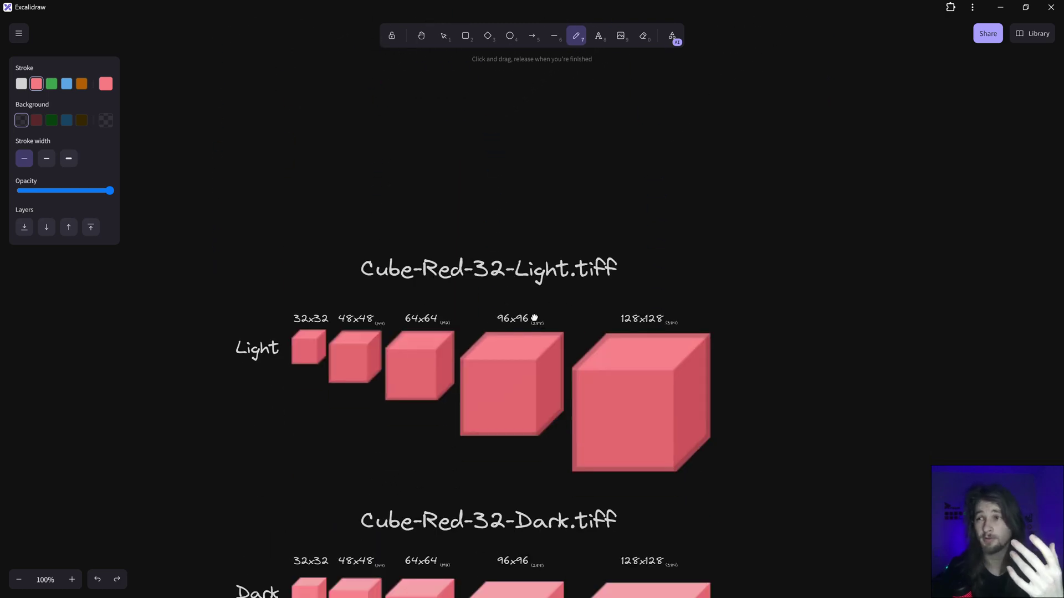
scroll(459, 162, down, 1)
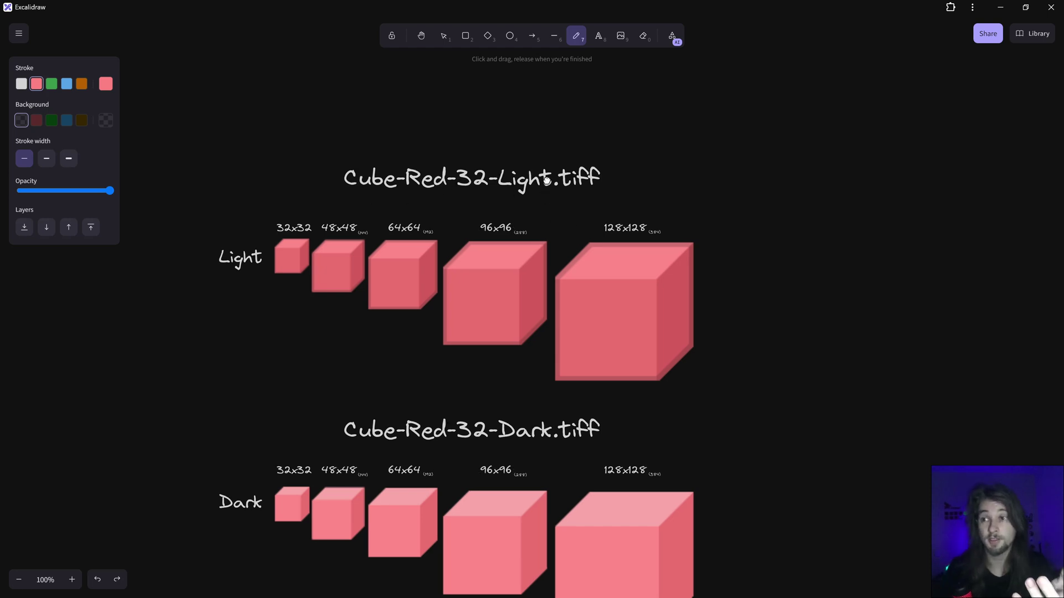
scroll(474, 326, down, 1)
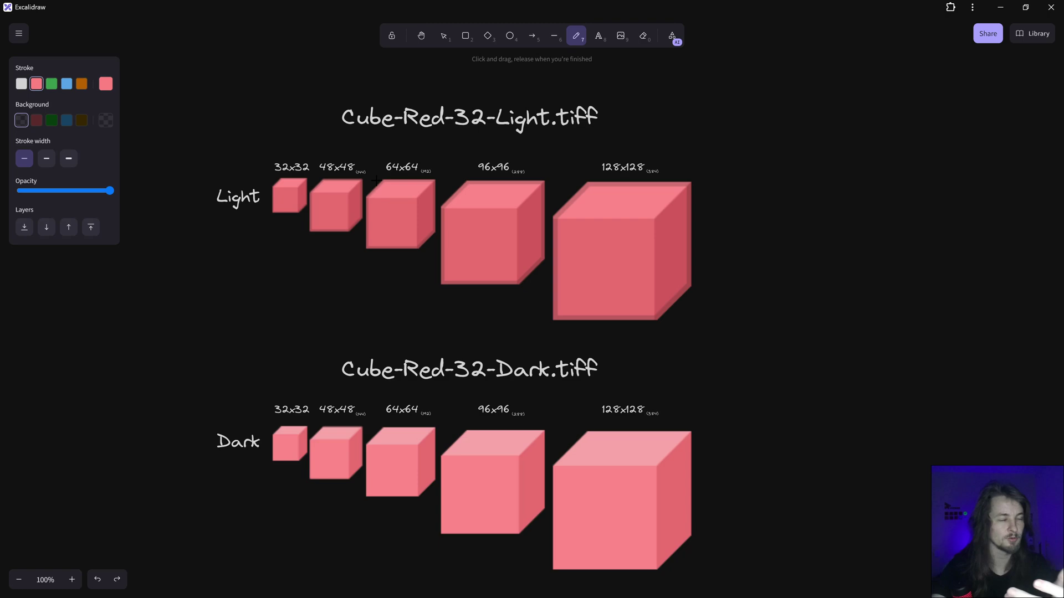
scroll(496, 410, down, 10)
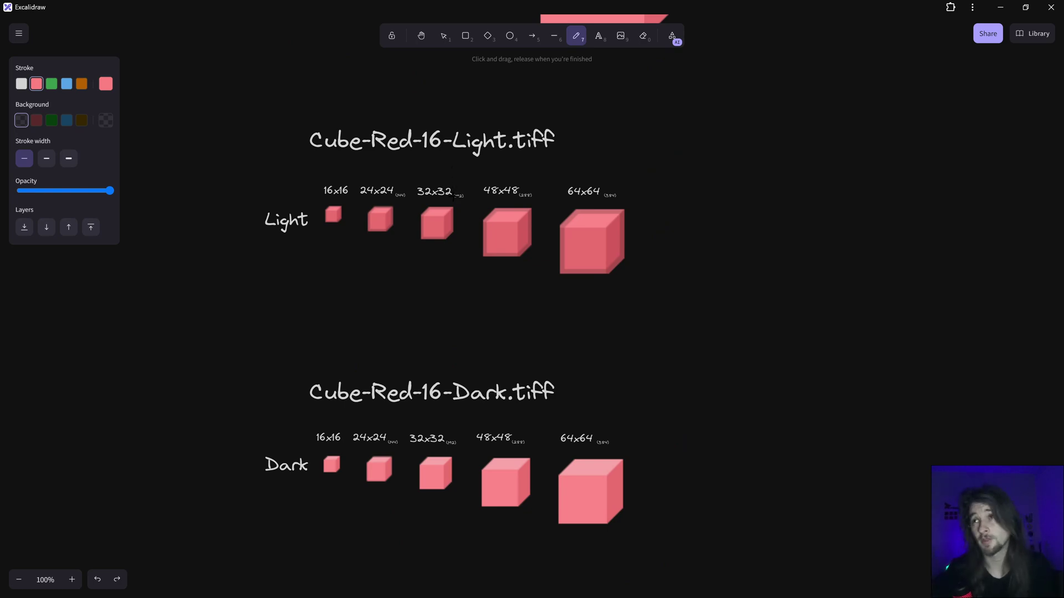
Underline the Cube-Red-Light.ico heading with the laser pointer.
scroll(485, 257, down, 1)
key(k)
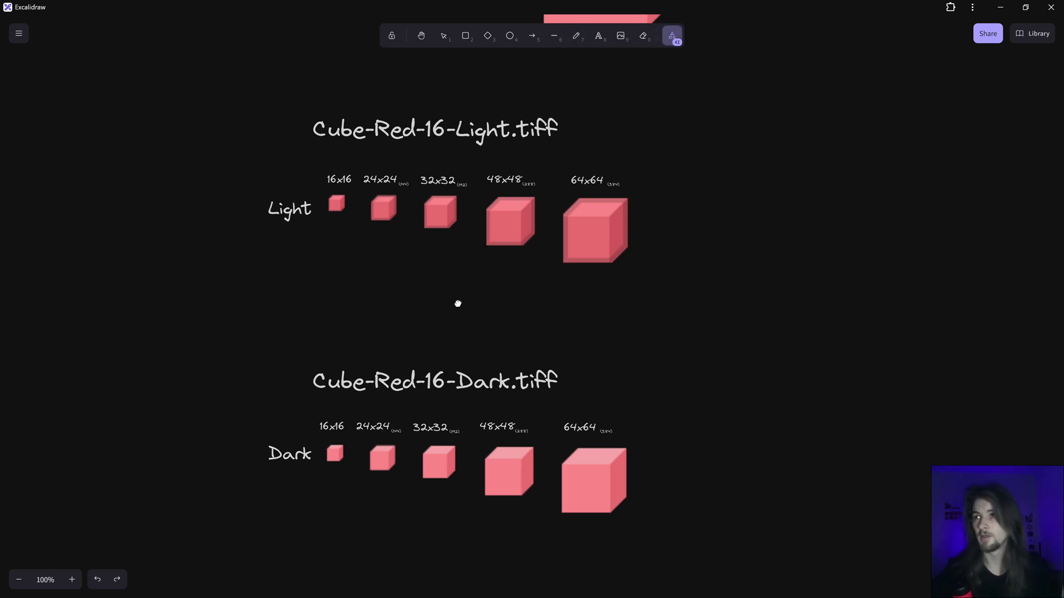
scroll(474, 301, left, 1)
scroll(474, 300, down, 1)
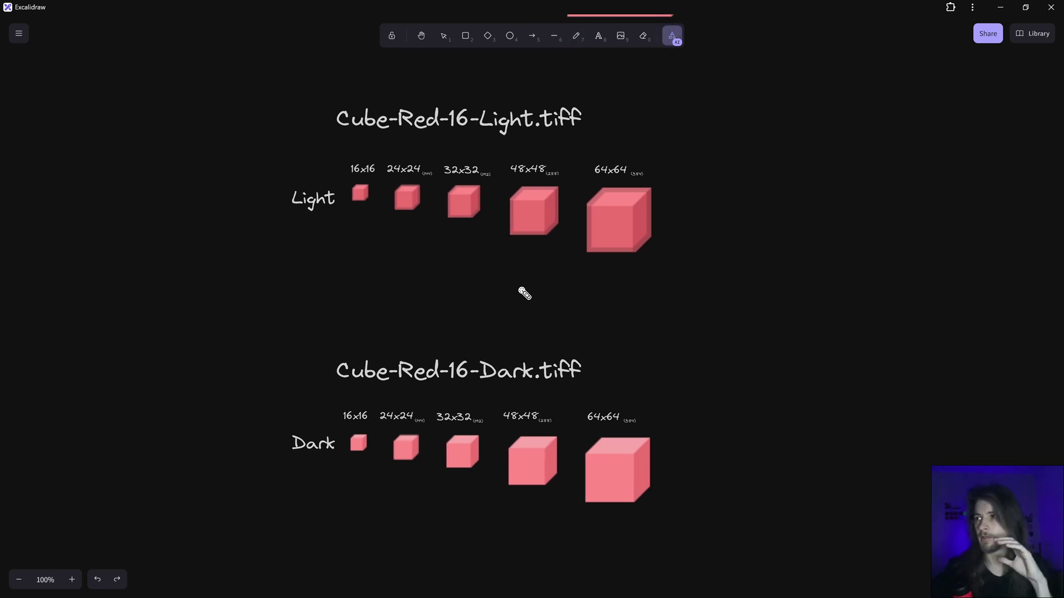
scroll(429, 288, right, 10)
scroll(426, 346, up, 1)
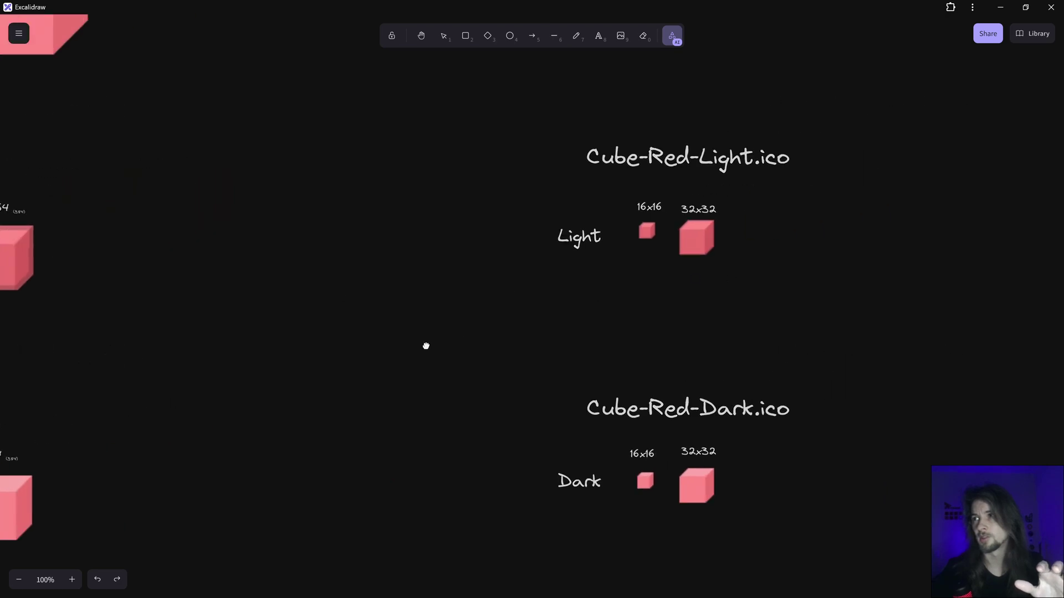
scroll(426, 347, right, 2)
scroll(426, 347, up, 1)
drag(459, 209, 687, 192)
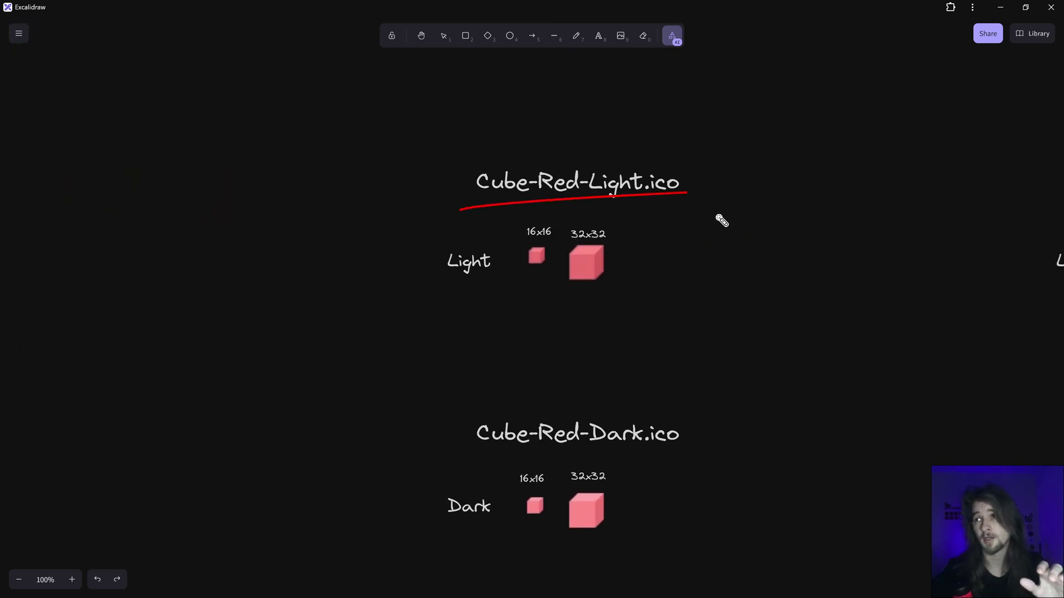
Point out the 16x16 and 32x32 sizes of Cube-Red-Light.ico with the laser pointer.
scroll(721, 220, right, 1)
scroll(722, 220, down, 1)
mouse_move(450, 203)
mouse_down()
mouse_move(456, 252)
mouse_move(493, 262)
mouse_move(494, 216)
mouse_move(521, 207)
mouse_move(496, 195)
mouse_move(502, 268)
mouse_move(534, 214)
mouse_up()
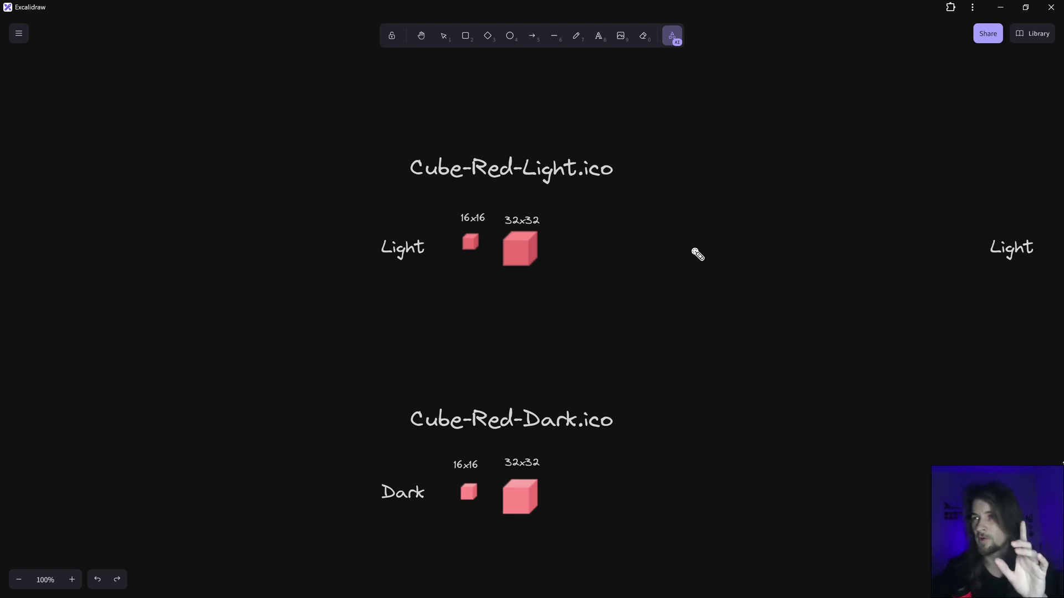
Trace around the 16x16-based and 32x32-based icon groups under Cube-Red-Light.tiff with the laser pointer.
scroll(378, 268, right, 9)
scroll(377, 268, right, 7)
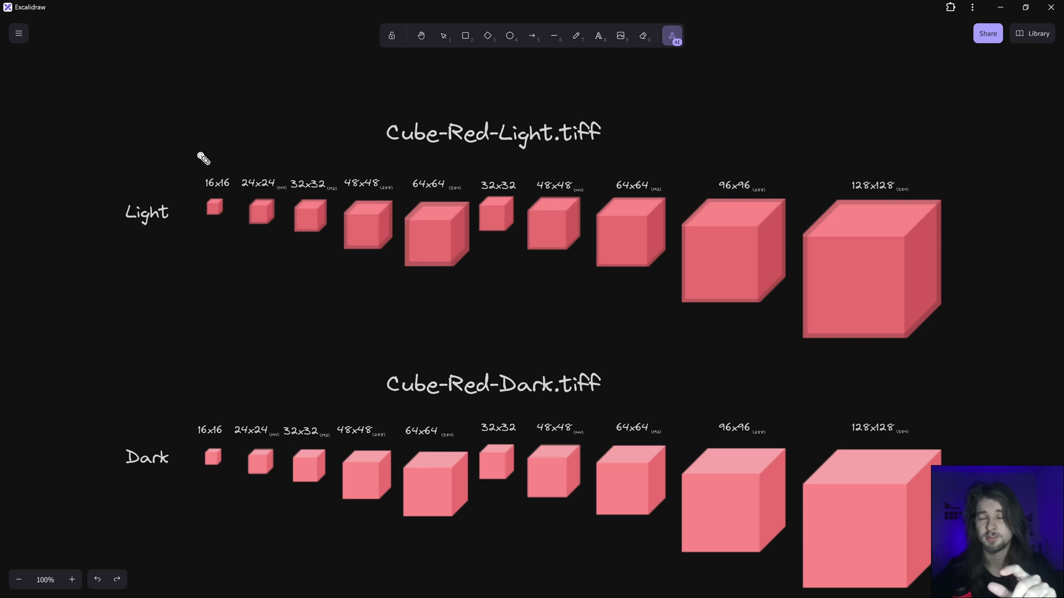
mouse_move(204, 162)
mouse_down()
mouse_move(201, 253)
mouse_move(288, 285)
mouse_move(459, 284)
mouse_move(467, 271)
mouse_move(476, 186)
mouse_move(444, 163)
mouse_move(197, 167)
mouse_up()
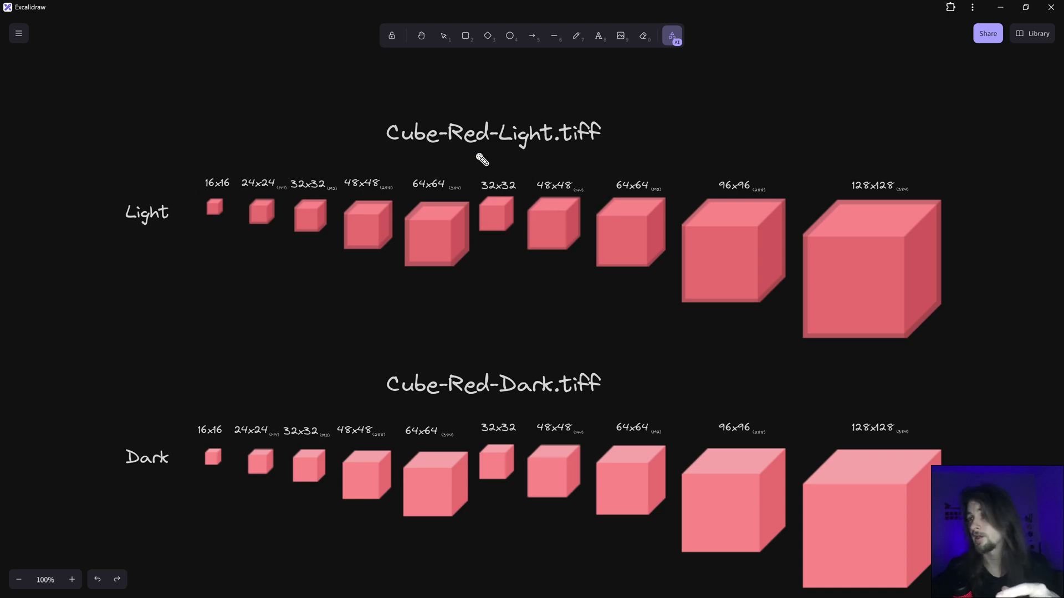
mouse_move(475, 157)
mouse_down()
mouse_move(476, 267)
mouse_move(611, 347)
mouse_move(953, 352)
mouse_move(943, 196)
mouse_move(434, 186)
mouse_up()
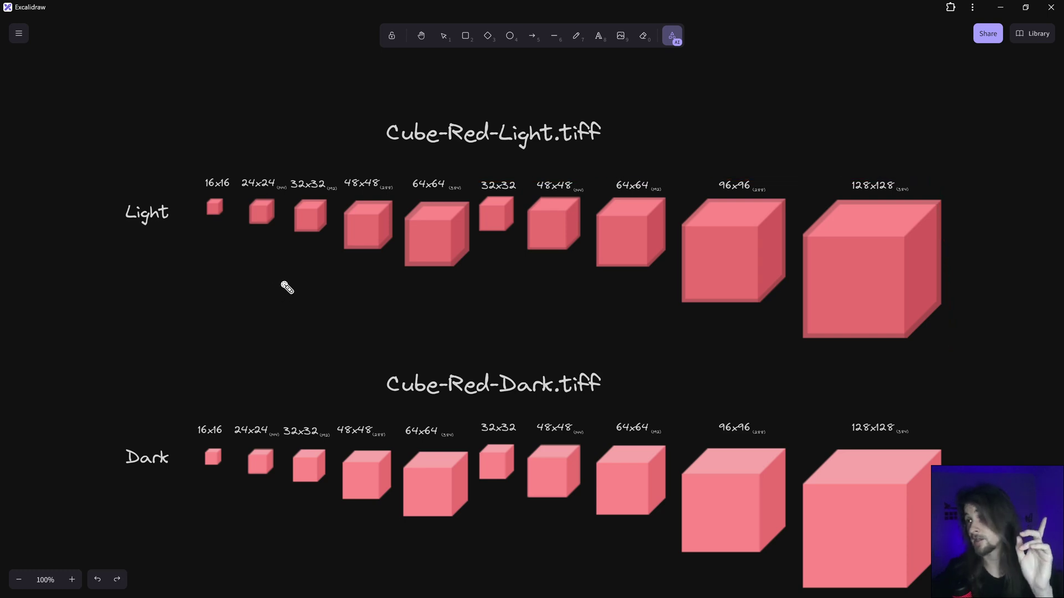
Trace a laser arrow from the Cube-Red-Light.ico heading across to the Cube-Red-Light.tiff icon set.
shift+scroll(285, 287, left, 8)
scroll(285, 288, up, 2)
shift+scroll(309, 221, left, 5)
scroll(308, 221, down, 1)
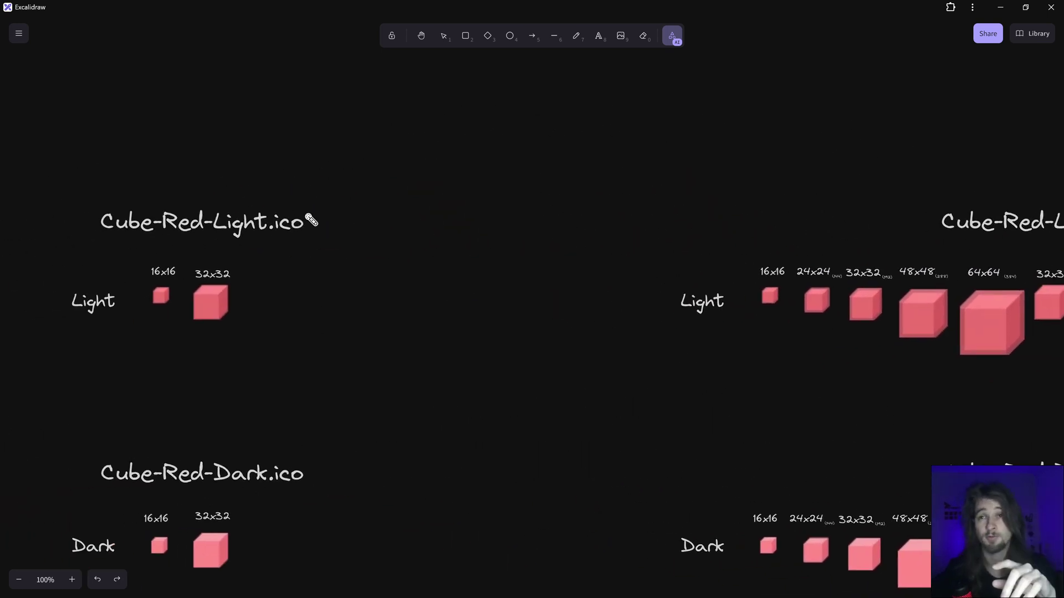
mouse_move(311, 216)
mouse_down()
mouse_move(724, 208)
mouse_move(852, 228)
mouse_up()
shift+scroll(836, 218, right, 9)
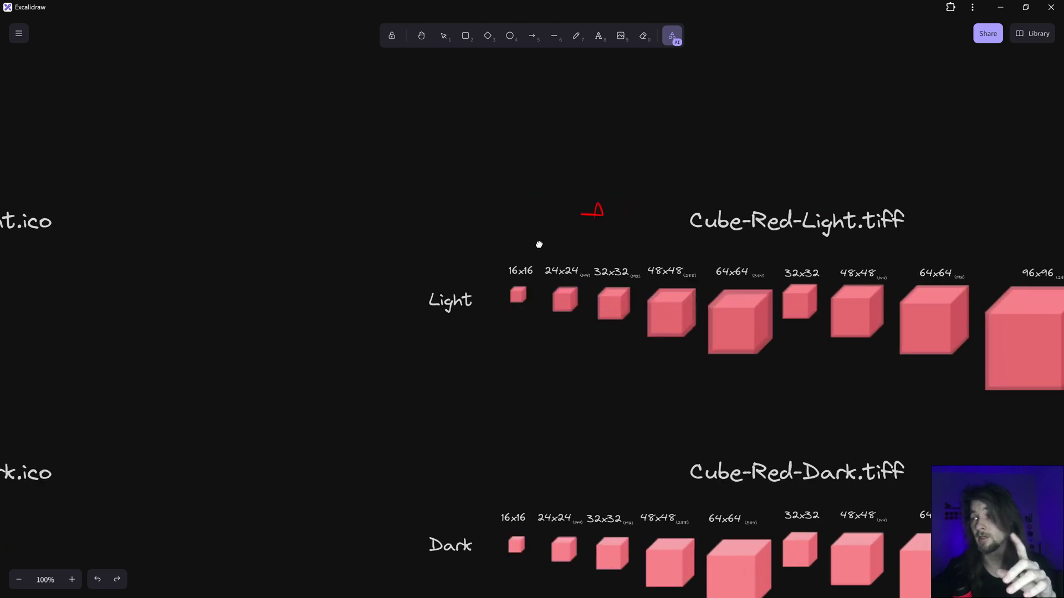
scroll(471, 235, down, 1)
scroll(679, 334, down, 1)
shift+scroll(679, 334, right, 1)
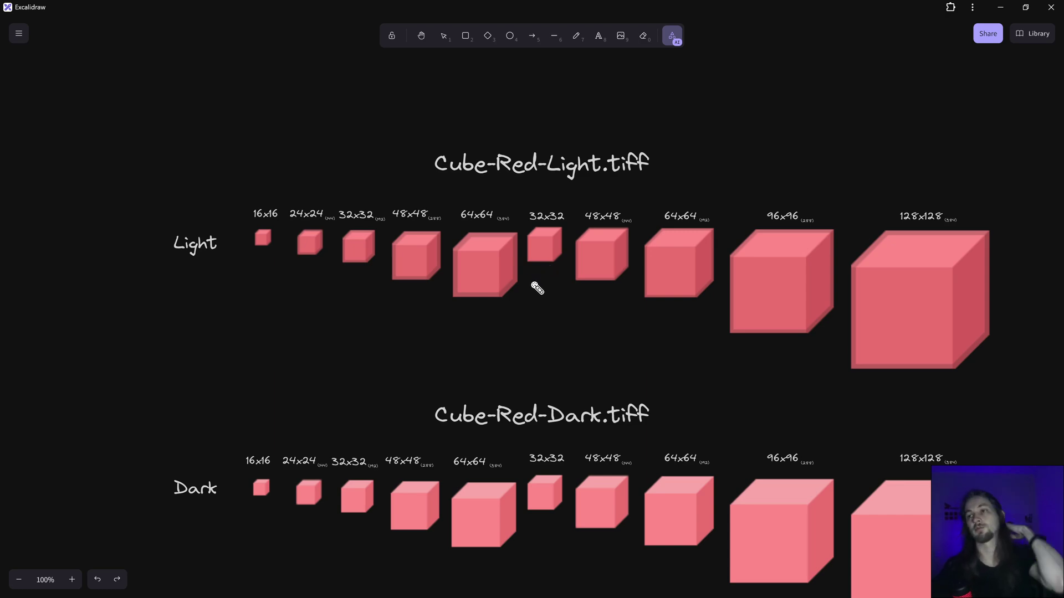
Examine the grid comparing the light and dark 32x32 and 16x16 cubes at 1.0x to 4.0x scales.
scroll(404, 310, down, 2)
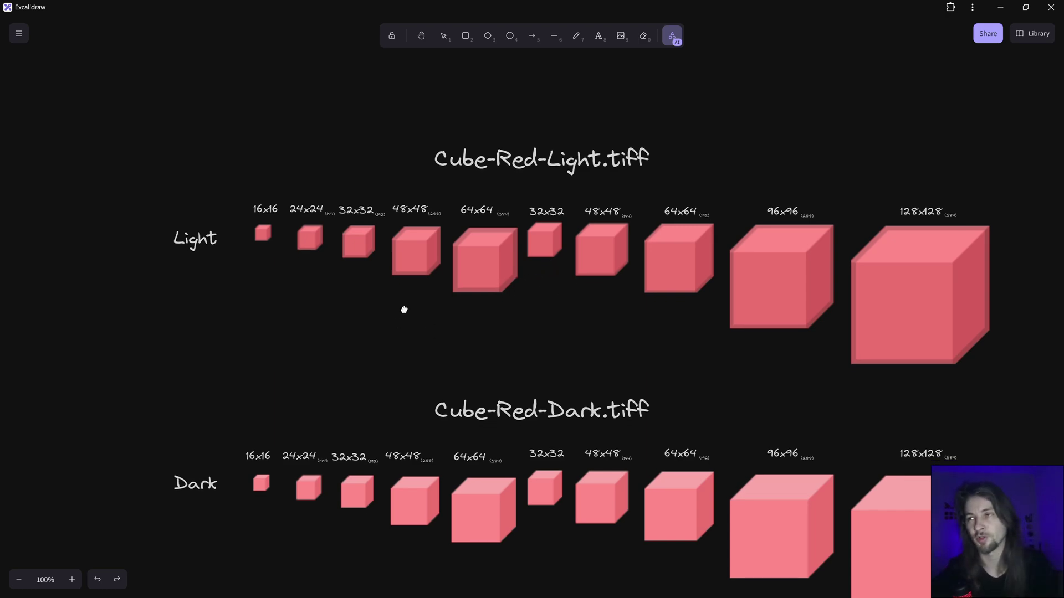
shift+scroll(428, 326, left, 1)
shift+scroll(396, 280, left, 2)
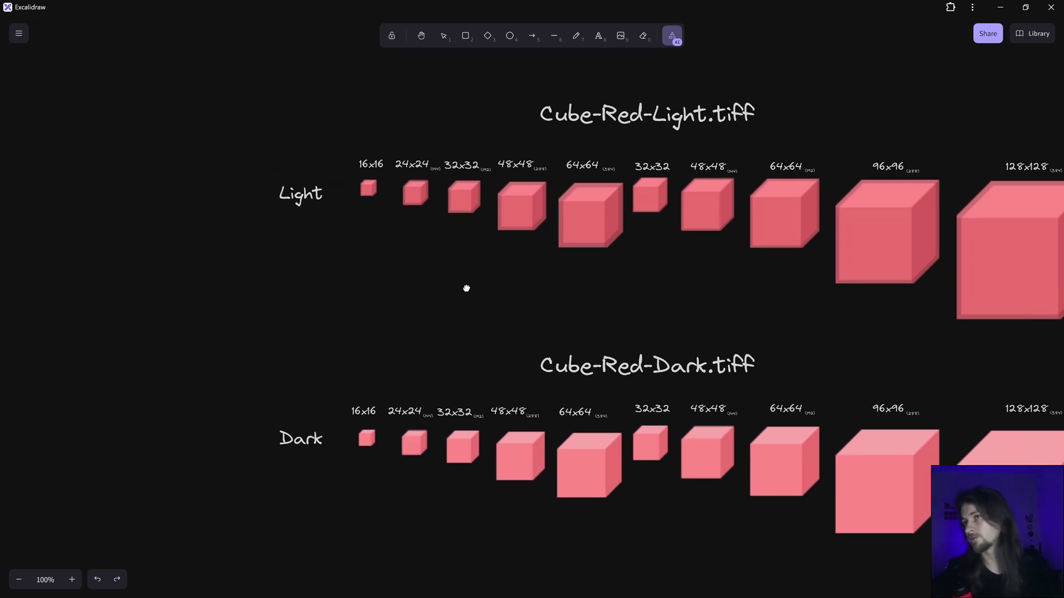
shift+scroll(440, 288, left, 10)
shift+scroll(466, 341, left, 10)
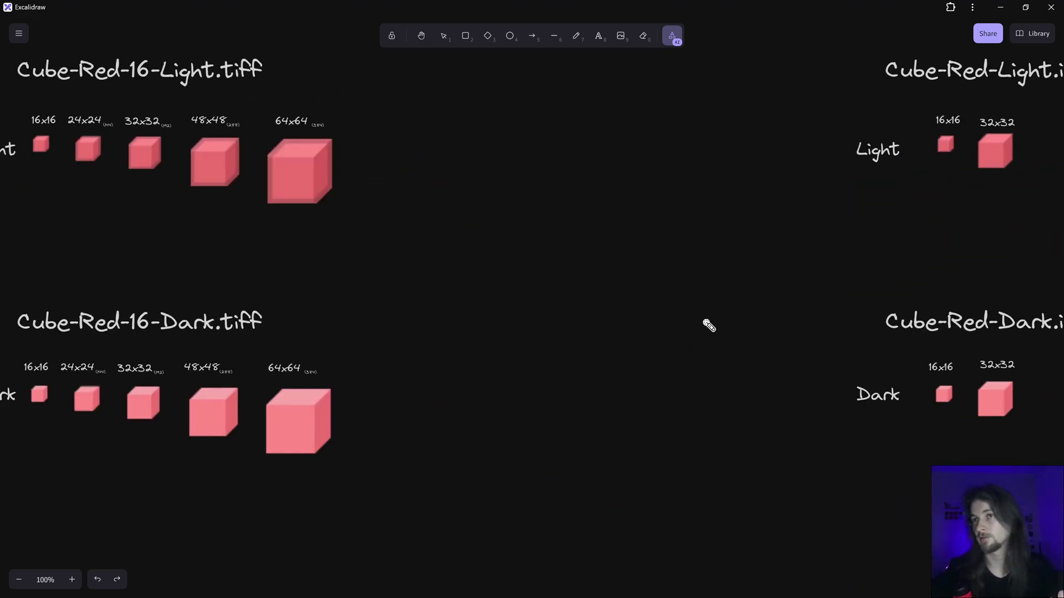
shift+scroll(708, 326, left, 8)
scroll(708, 326, down, 3)
scroll(917, 173, down, 10)
shift+scroll(542, 138, right, 2)
scroll(525, 154, down, 2)
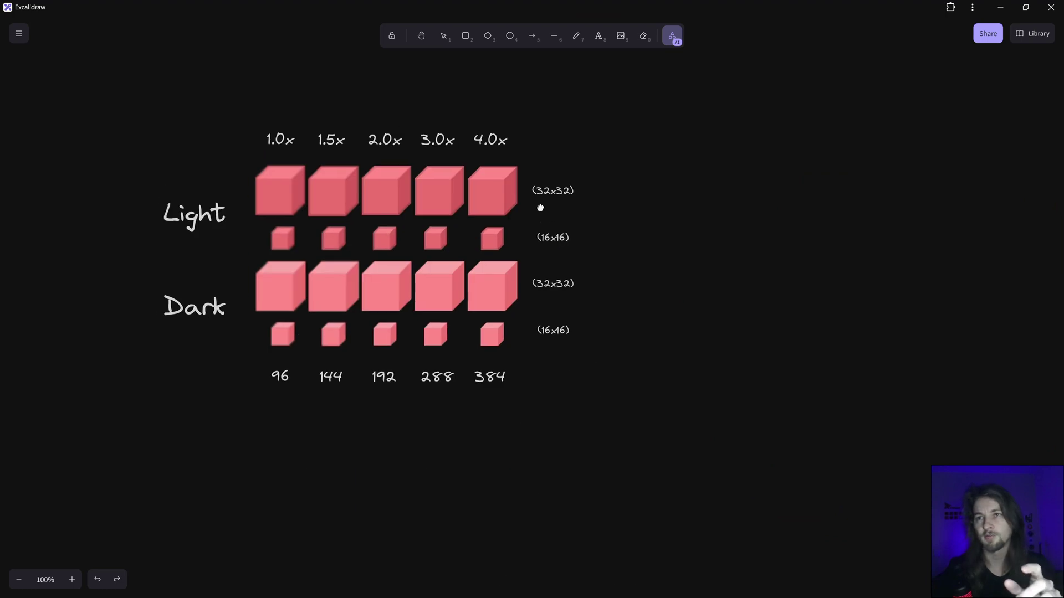
scroll(539, 207, up, 1)
shift+scroll(613, 266, left, 3)
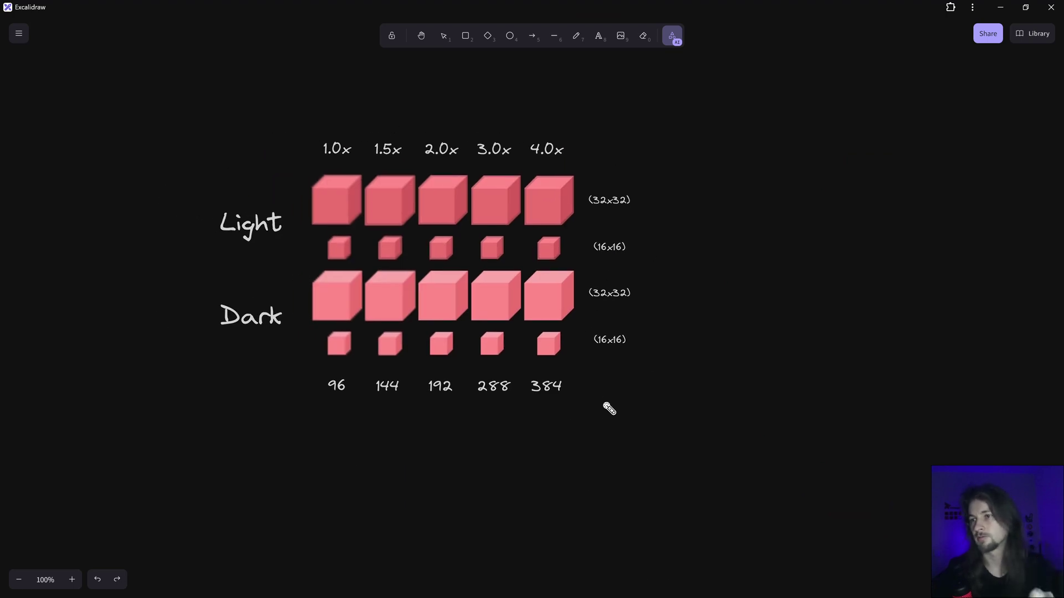
scroll(609, 410, down, 1)
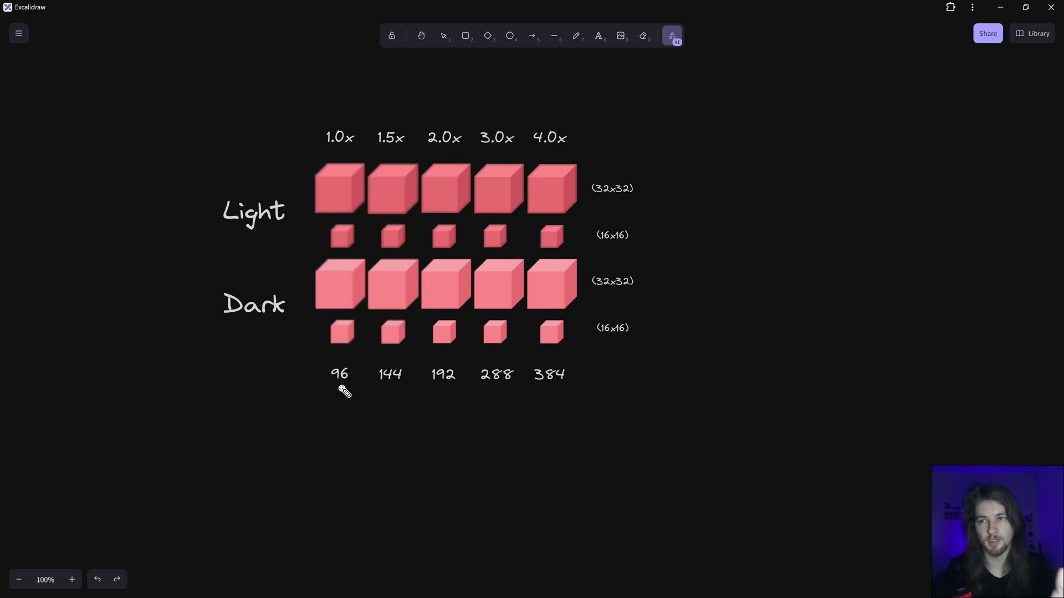
Highlight the Autodesk Revit 2.0x (.ico) and 2.0x (.tiff) ribbon images with laser pointer strokes.
scroll(640, 480, down, 9)
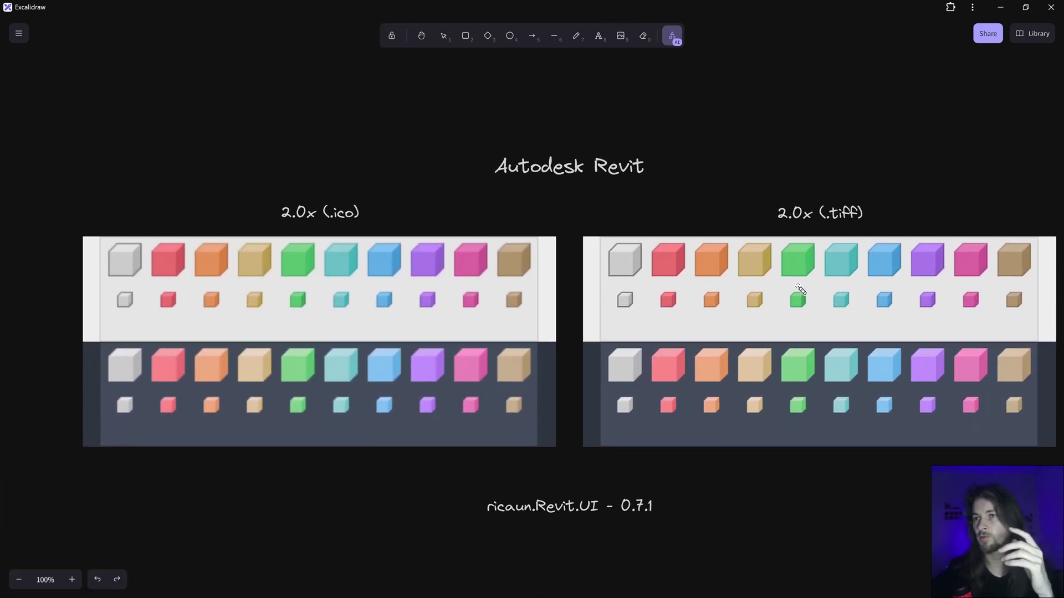
mouse_move(388, 182)
mouse_down()
mouse_move(221, 218)
mouse_move(414, 185)
mouse_up()
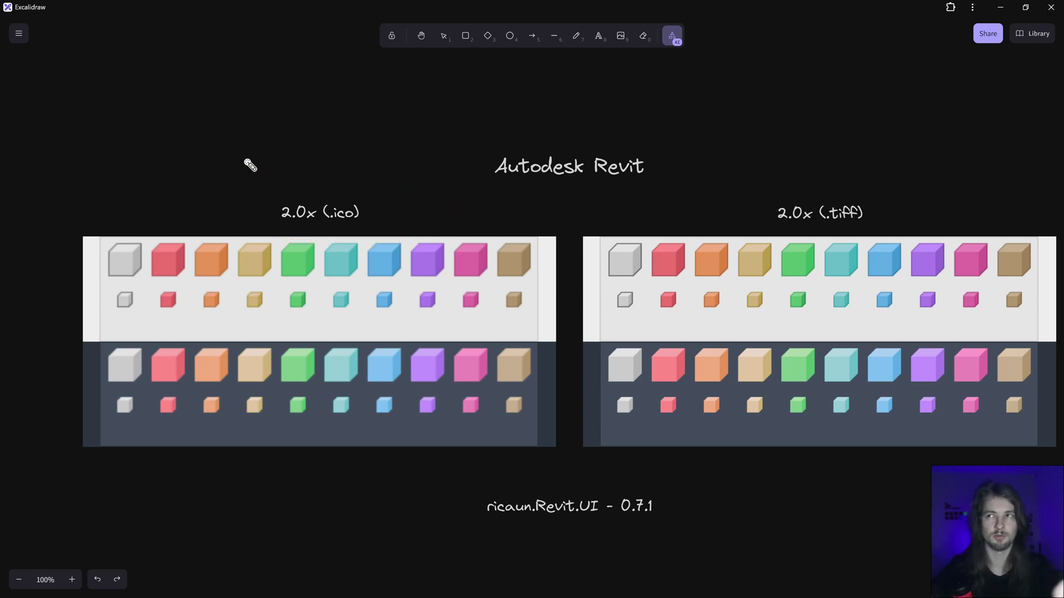
mouse_move(96, 205)
mouse_down()
mouse_move(98, 447)
mouse_move(518, 463)
mouse_move(560, 178)
mouse_up()
middle_drag(805, 220, 791, 212)
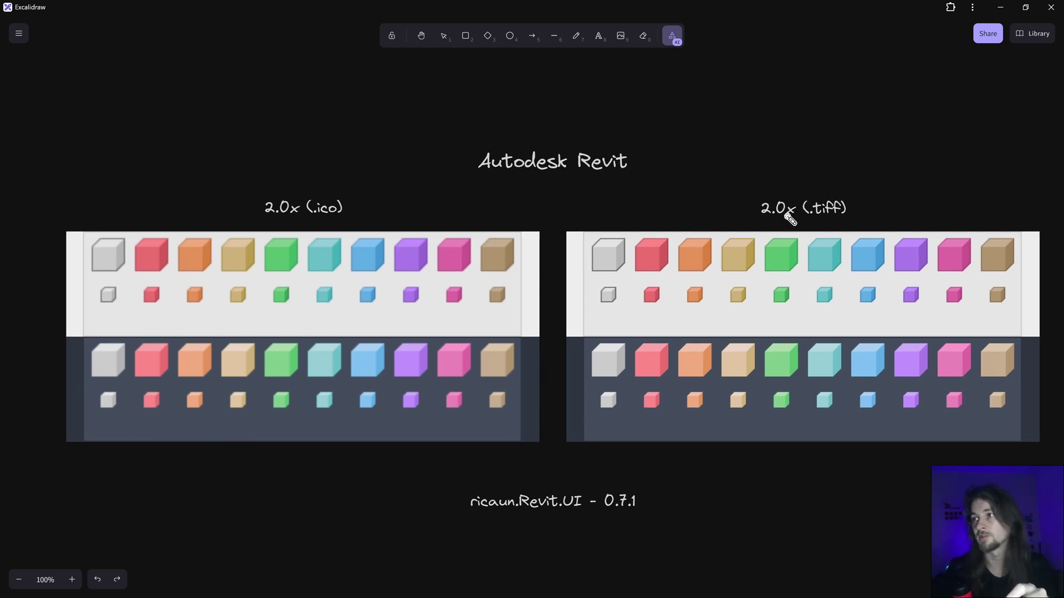
mouse_move(558, 222)
mouse_down()
mouse_move(557, 428)
mouse_move(969, 456)
mouse_move(1011, 204)
mouse_move(954, 195)
mouse_up()
mouse_move(592, 224)
mouse_down()
mouse_move(585, 282)
mouse_move(631, 281)
mouse_move(634, 244)
mouse_move(588, 226)
mouse_up()
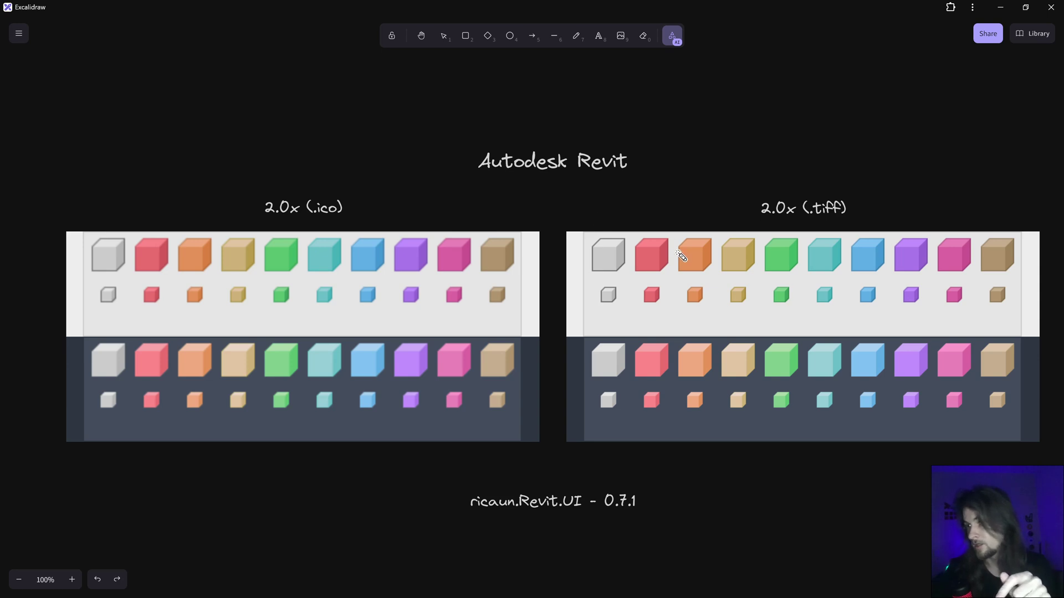
Trace around the ricaun.Revit.UI - 0.7.1 label and parts of both Revit ribbon images with the laser pointer.
mouse_move(449, 492)
mouse_down()
mouse_move(625, 536)
mouse_move(676, 530)
mouse_move(567, 455)
mouse_move(468, 445)
mouse_up()
drag(358, 257, 354, 219)
click(611, 473)
mouse_move(658, 398)
mouse_down()
mouse_move(746, 217)
mouse_move(733, 222)
mouse_move(753, 211)
mouse_up()
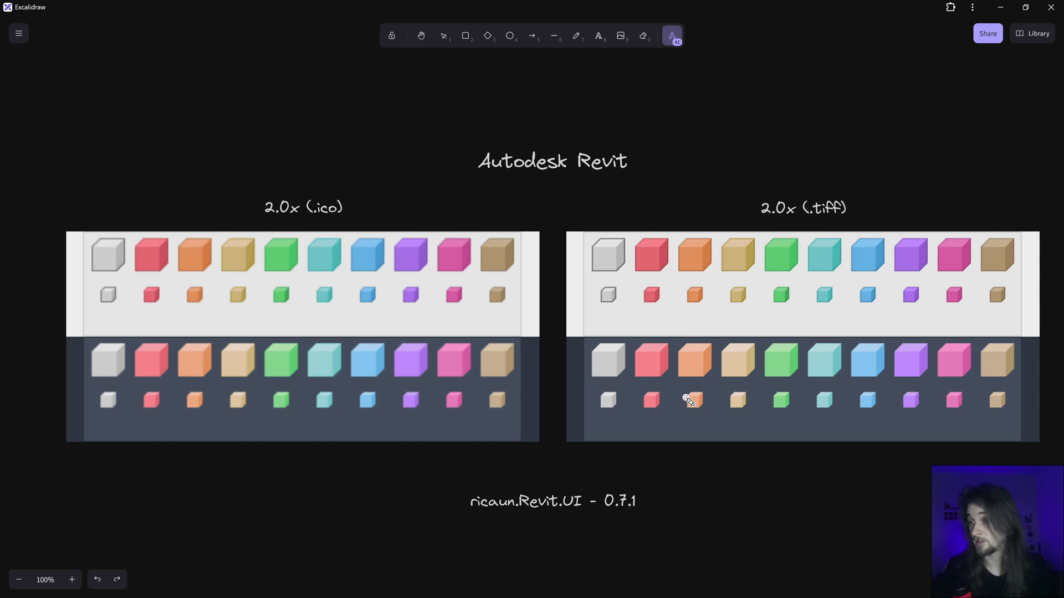
Underline the github.com/ricaun-io/Autodesk.Icon.Example link with the laser pointer.
scroll(667, 268, down, 9)
scroll(590, 267, down, 4)
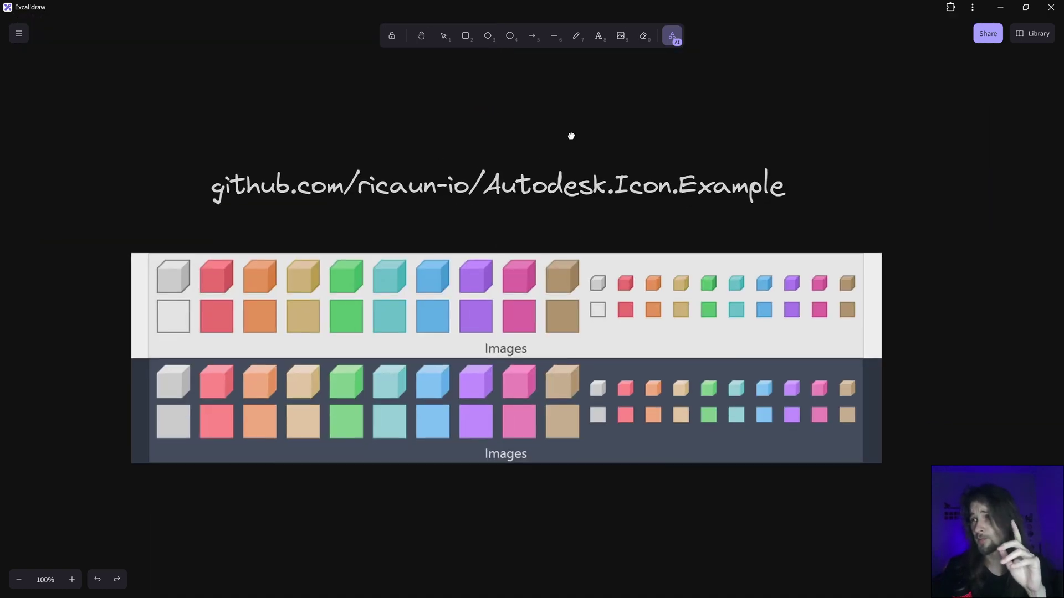
drag(165, 222, 786, 220)
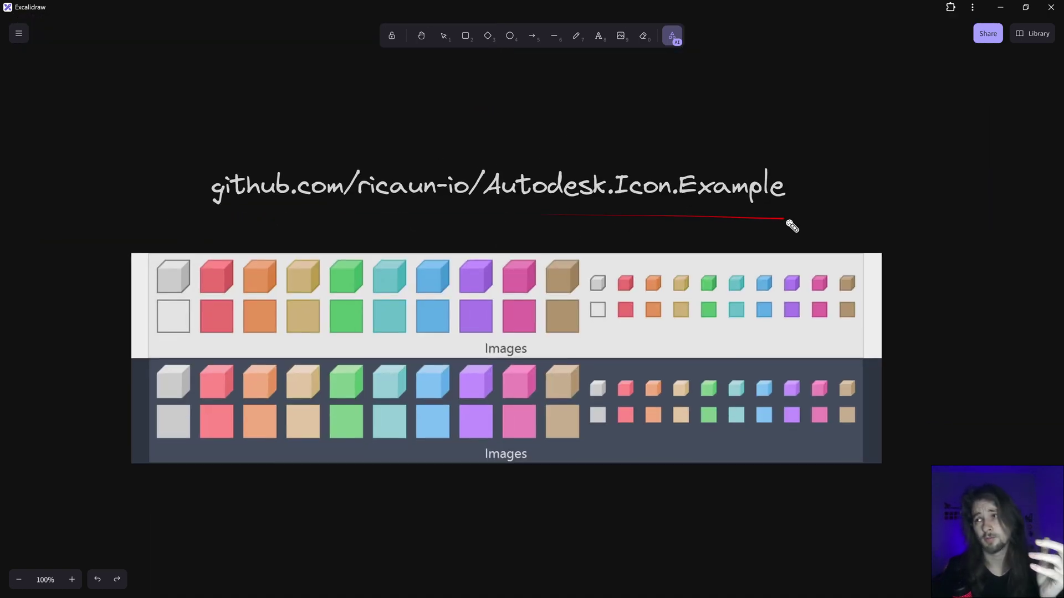
drag(474, 218, 851, 222)
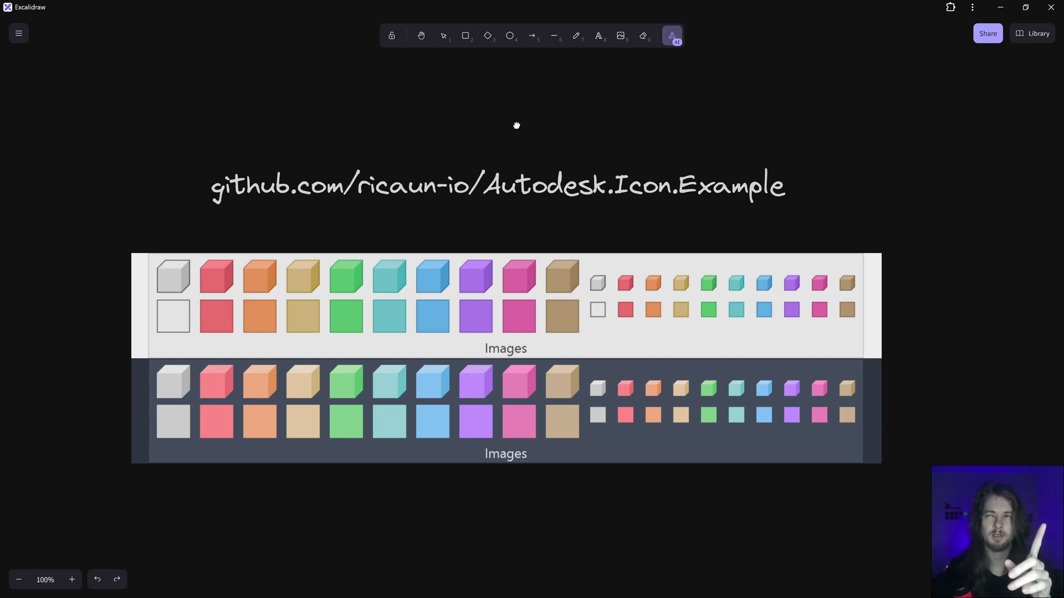
Frame the ricaun.Revit.UI - 0.7.1 label with a laser outline and return to the GitHub link.
drag(516, 125, 527, 416)
mouse_move(368, 166)
mouse_down()
mouse_move(656, 90)
mouse_move(366, 137)
mouse_up()
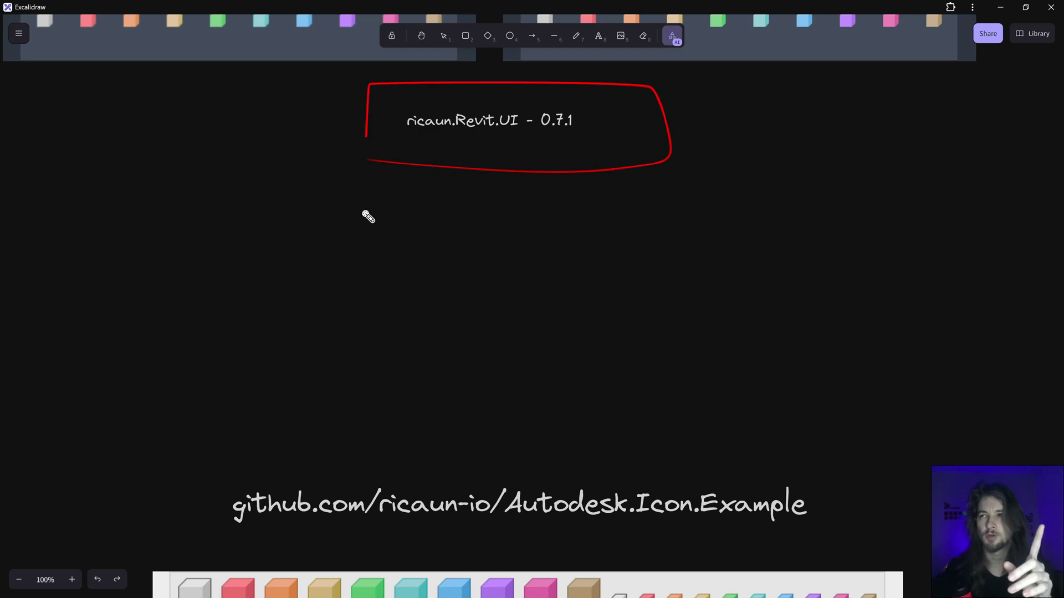
scroll(548, 360, down, 6)
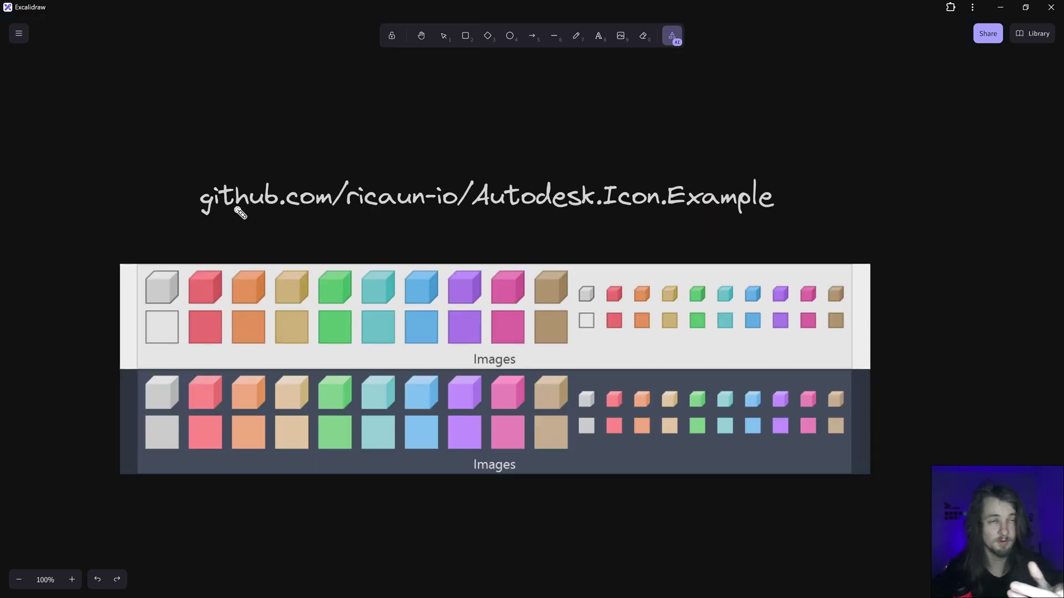